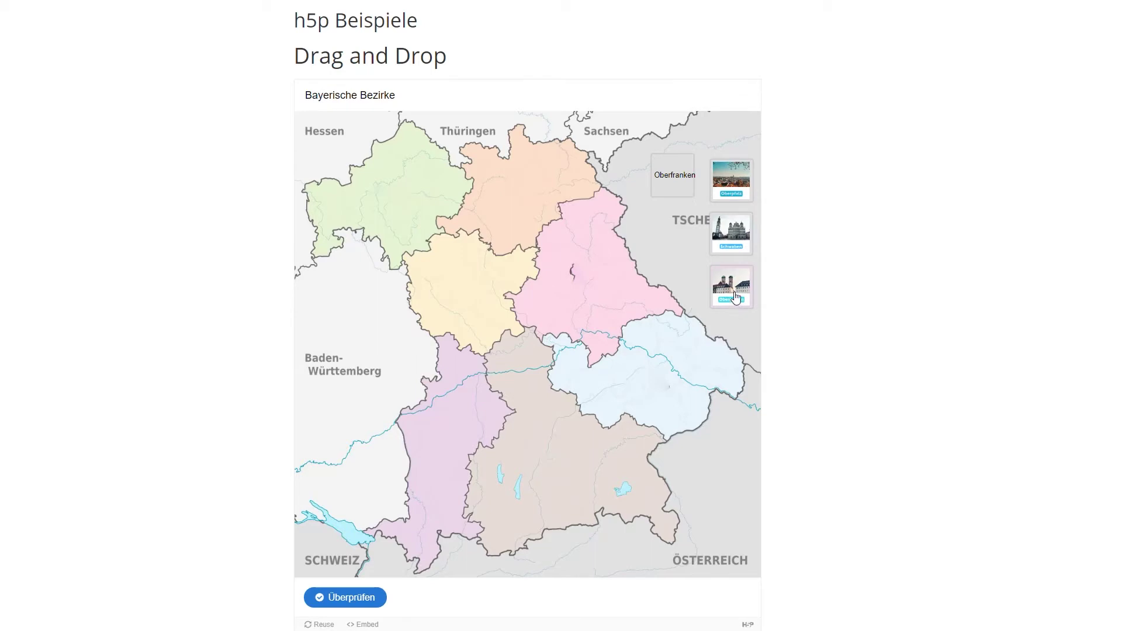
# - Place the Oberbayern picture on the purple district, the Oberpfalz picture on the pink one and the Oberfranken label on the orange one
pyautogui.moveTo(730, 285); pyautogui.dragTo(444, 440)
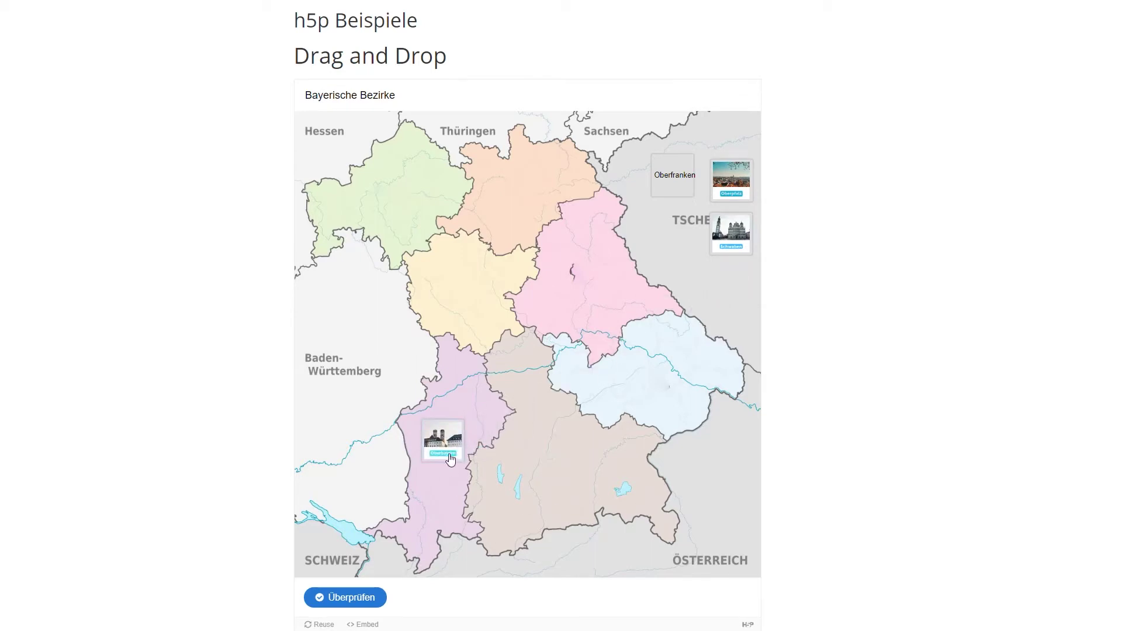
pyautogui.moveTo(731, 235); pyautogui.dragTo(586, 416)
pyautogui.moveTo(731, 177); pyautogui.dragTo(587, 285)
pyautogui.moveTo(663, 175); pyautogui.dragTo(517, 190)
pyautogui.moveTo(723, 241); pyautogui.dragTo(550, 458)
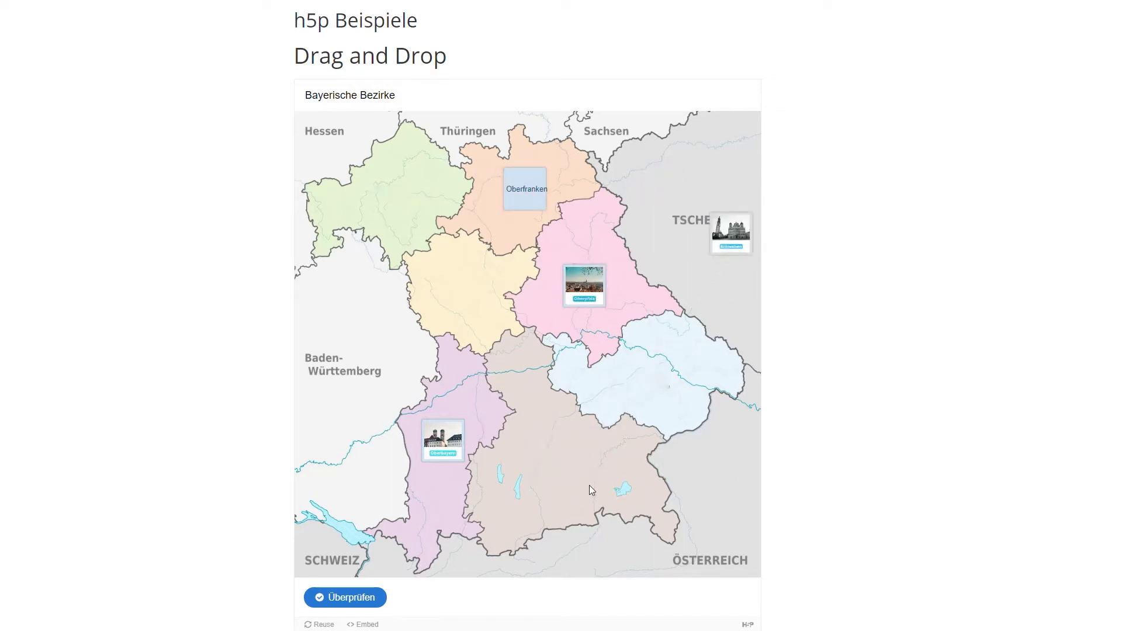
# - Move the Oberbayern picture to the brown district, place the Schwaben picture on the purple one and check the answers
pyautogui.moveTo(444, 443); pyautogui.dragTo(565, 459)
pyautogui.moveTo(738, 244); pyautogui.dragTo(444, 446)
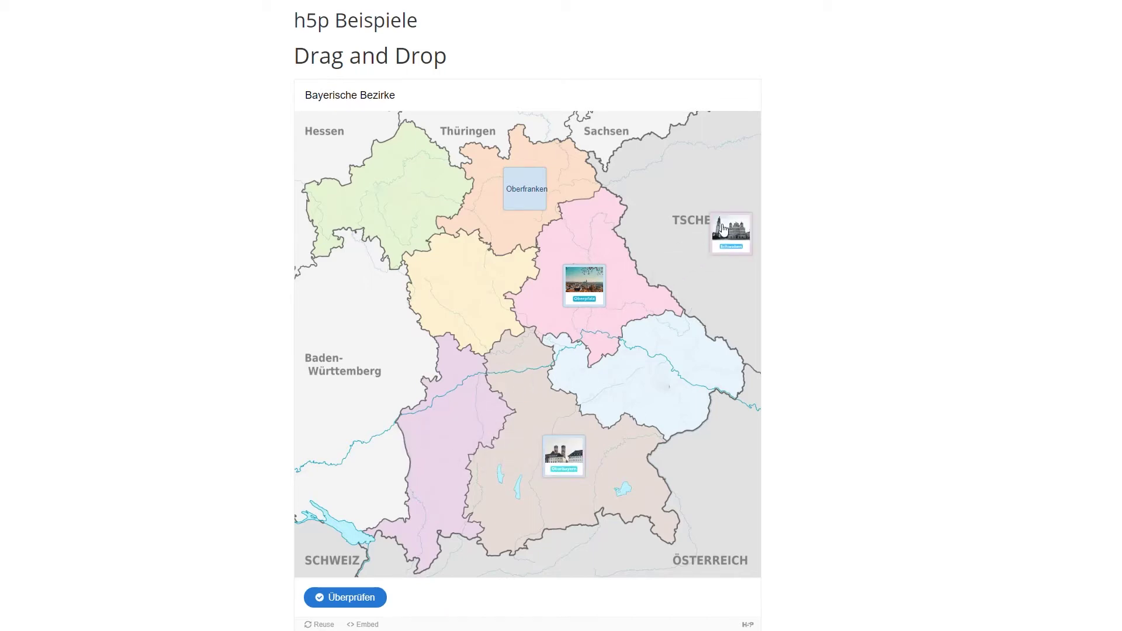
pyautogui.moveTo(731, 234); pyautogui.dragTo(442, 449)
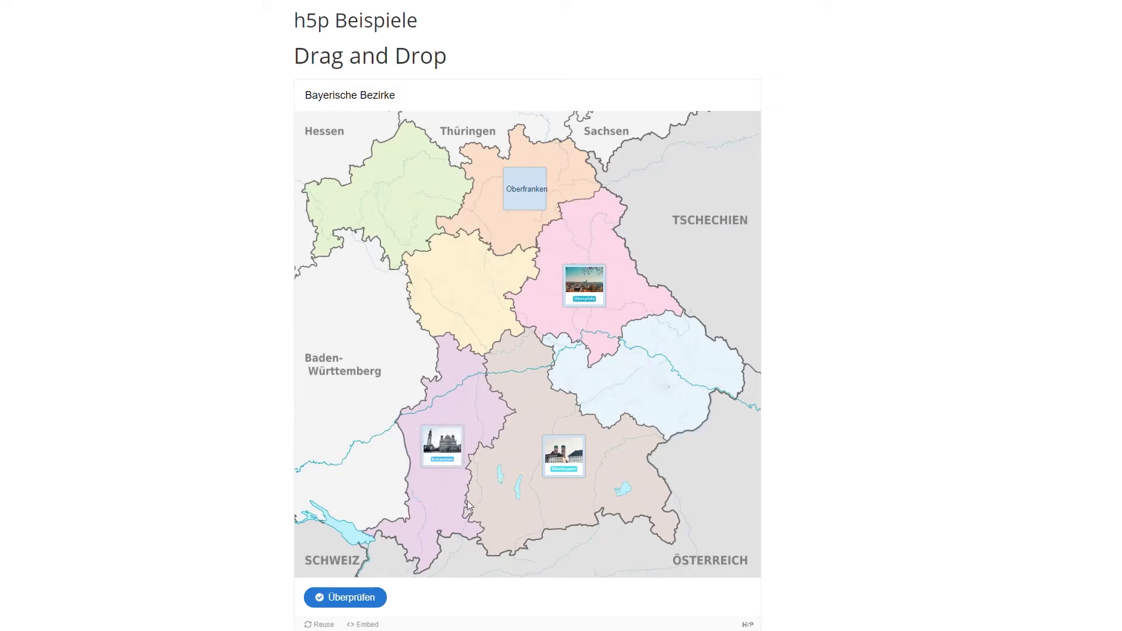
pyautogui.click(345, 597)
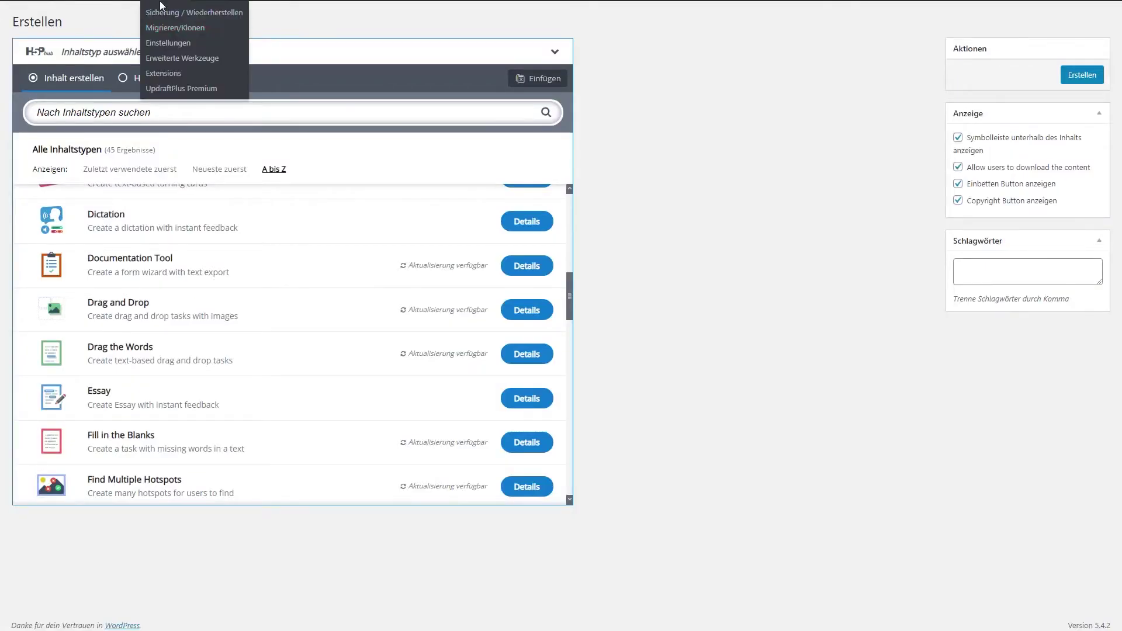
# - Choose the Drag and Drop content type for the new content and title it "Die bayerischen Bezirke"
pyautogui.click(113, 309)
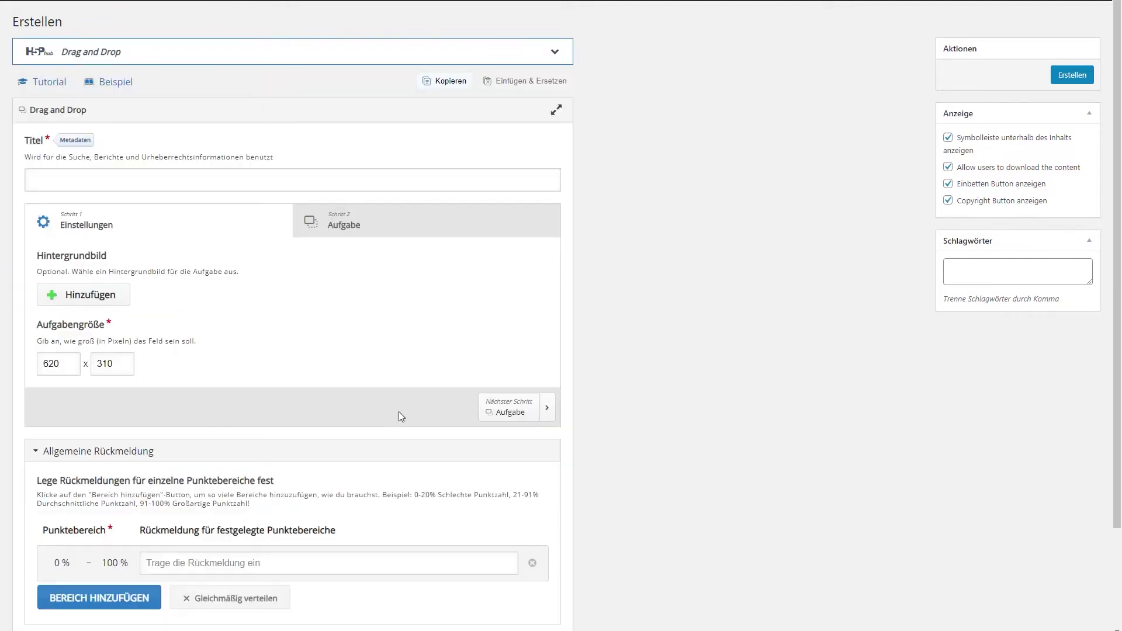
pyautogui.click(78, 183)
pyautogui.write('Die bayerischen Bezirke')
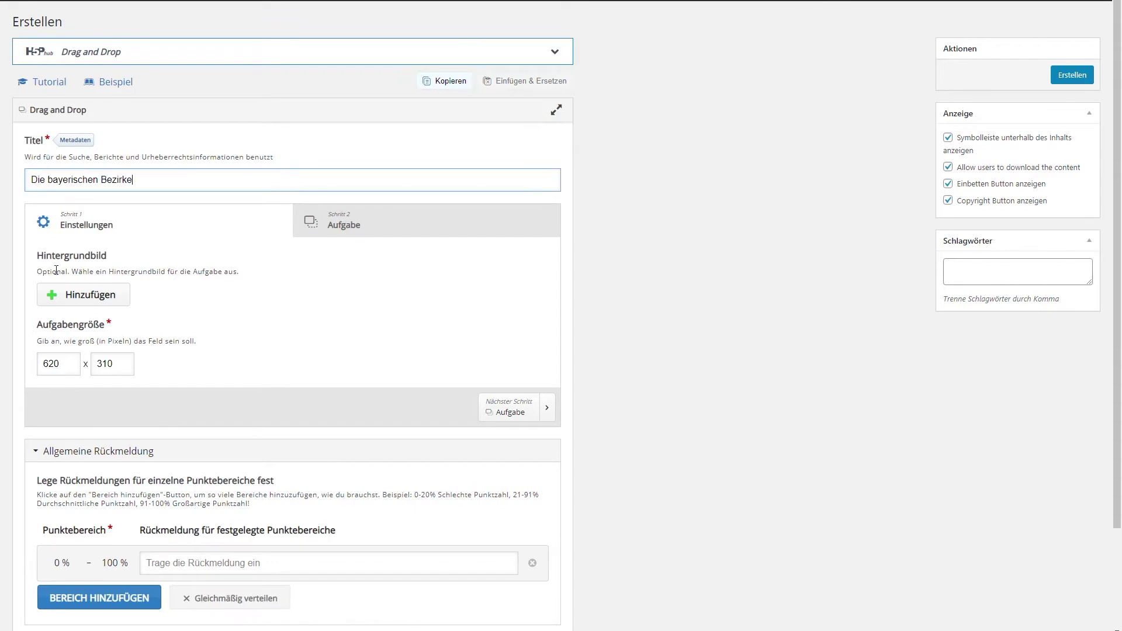
# - Upload 1000px-Locator_map_RB_in_Bavaria_colored.jpg as the task's background image
pyautogui.click(82, 295)
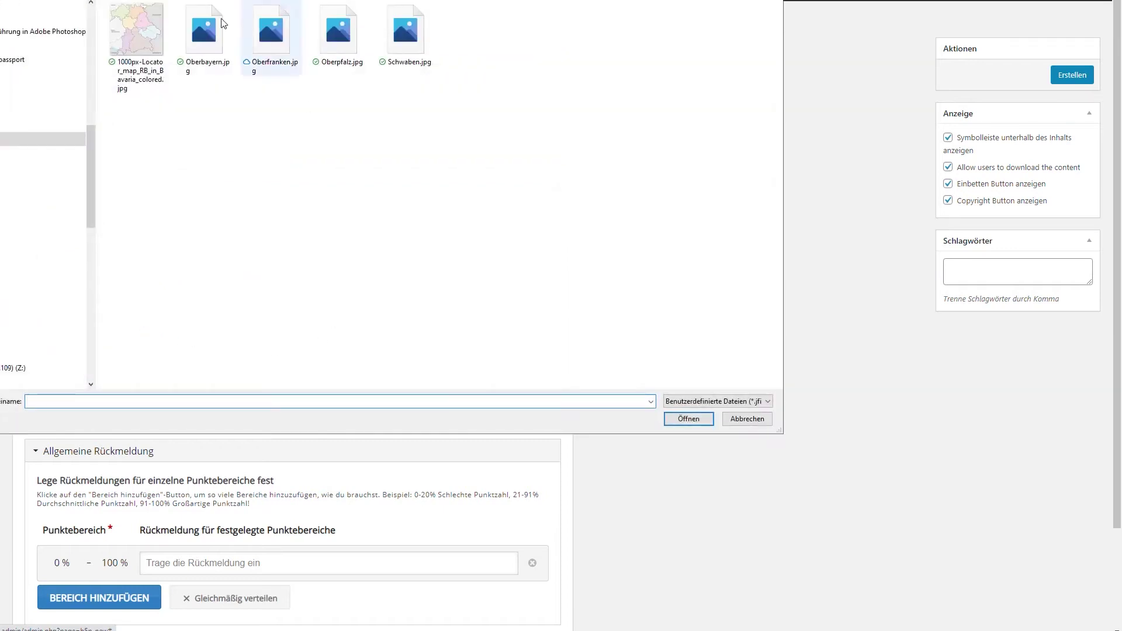
pyautogui.click(137, 30)
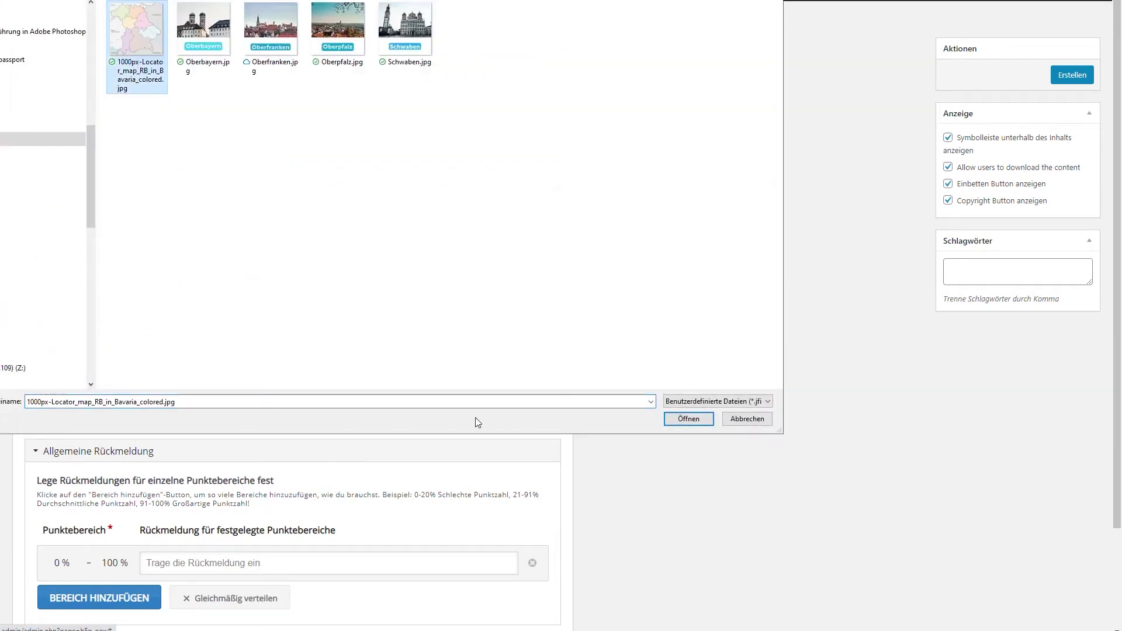
pyautogui.click(688, 419)
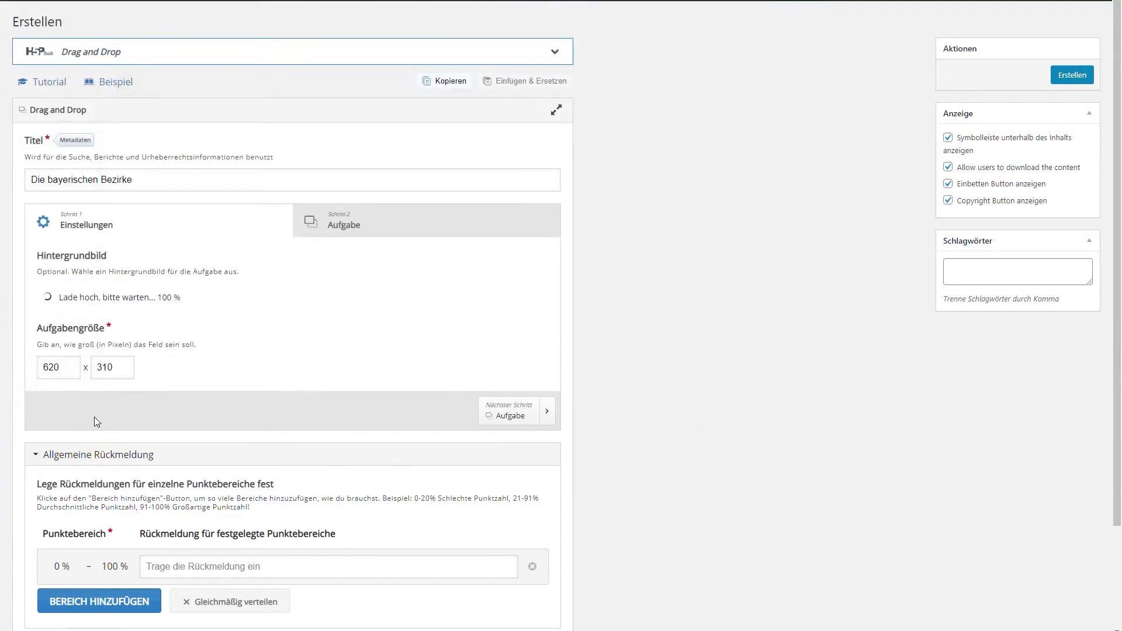
# - Set the task size to 1000 x 1000 pixels
pyautogui.moveTo(64, 433); pyautogui.dragTo(42, 434)
pyautogui.write('1000')
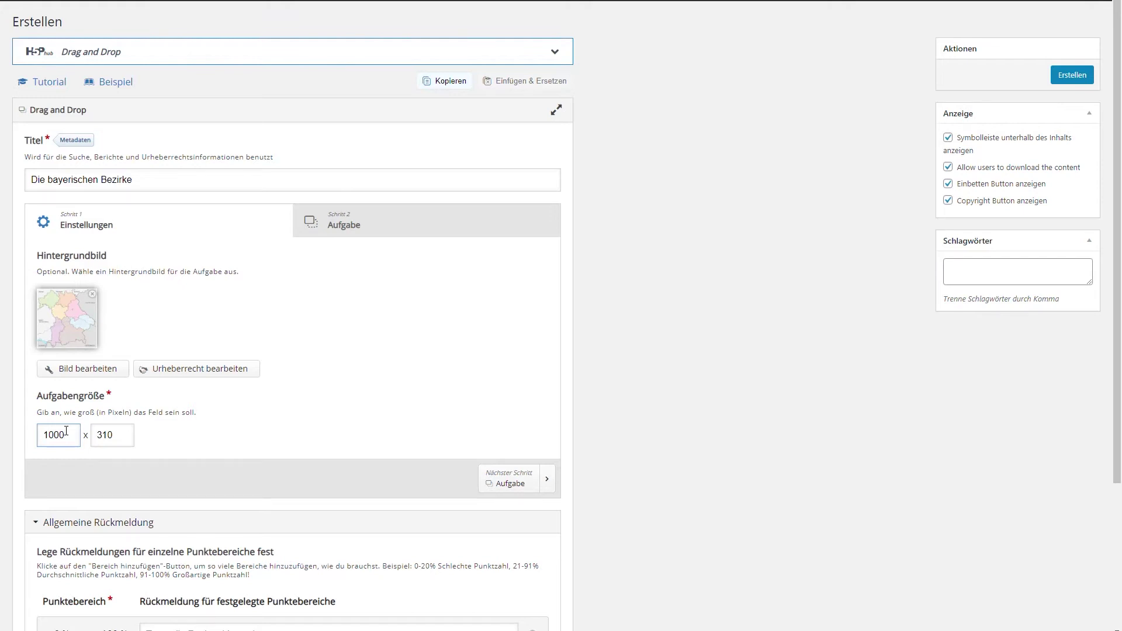
pyautogui.press('Tab')
pyautogui.write('1')
pyautogui.click(350, 507)
# - Set the highlighting of drop zones to "Nie" in the behavioural settings
pyautogui.scroll(-3, 166, 461)
pyautogui.click(37, 529)
pyautogui.scroll(-4, 40, 530)
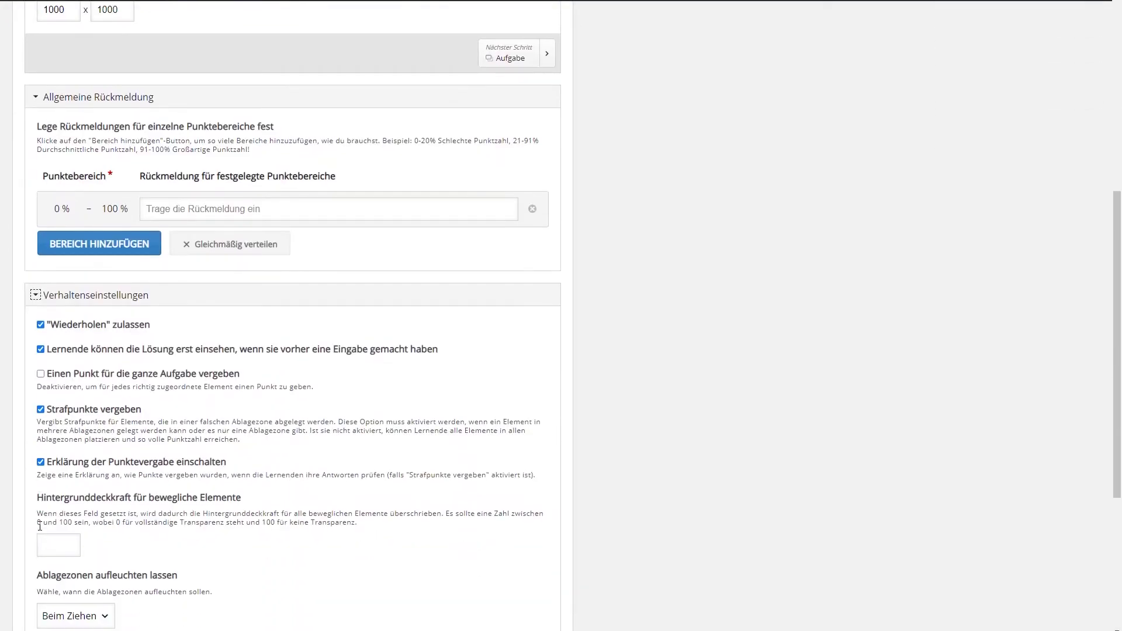
pyautogui.scroll(-2, 63, 496)
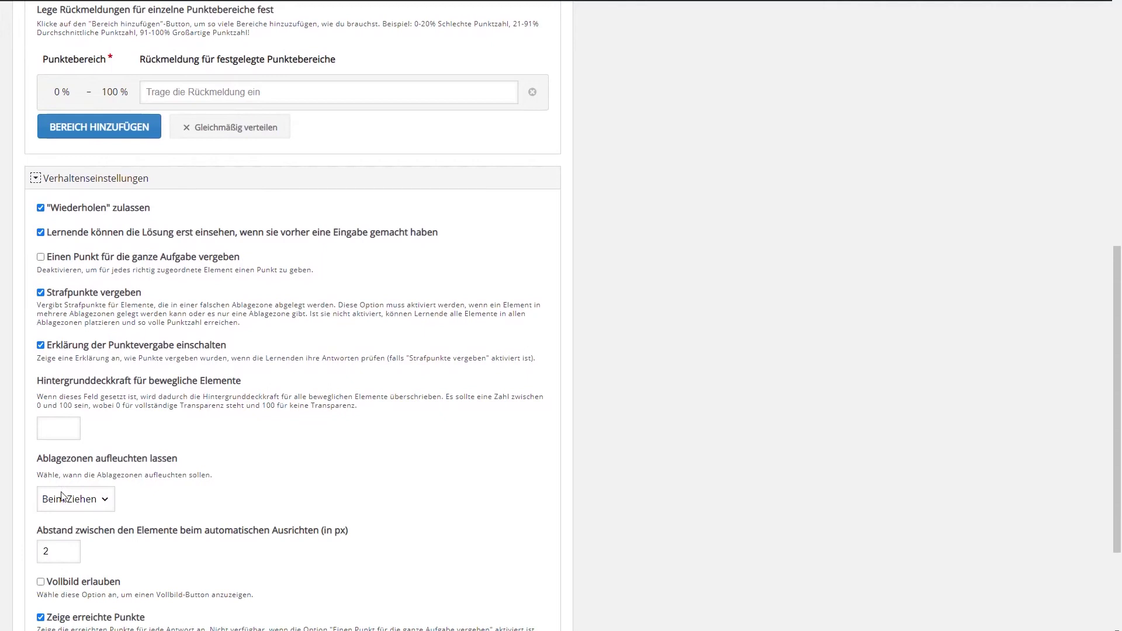
pyautogui.scroll(-2, 62, 495)
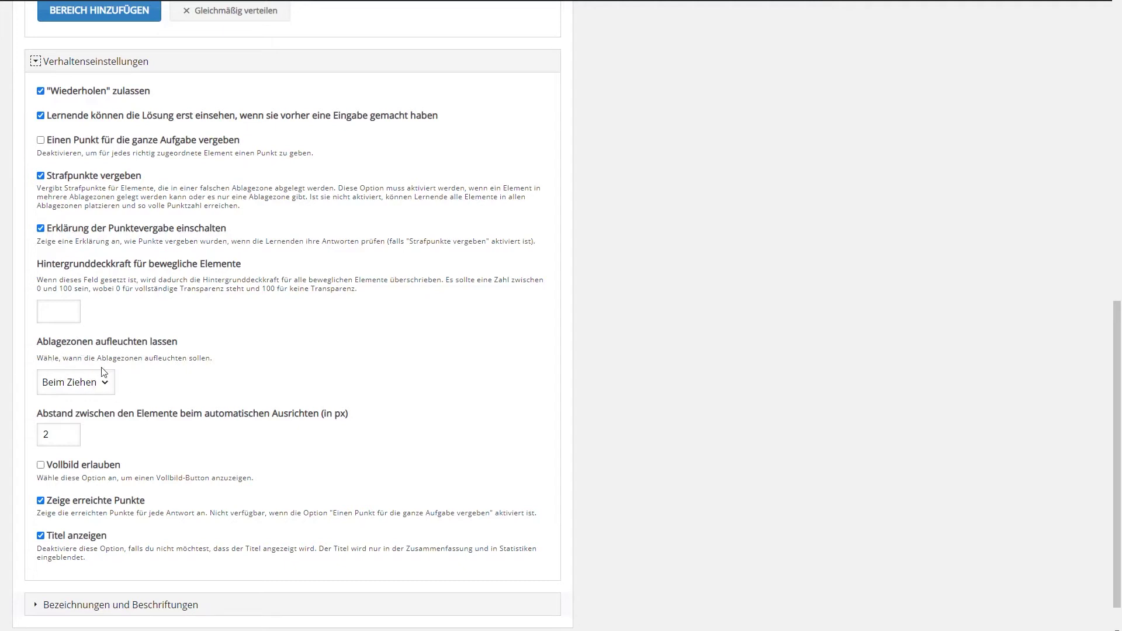
pyautogui.click(106, 383)
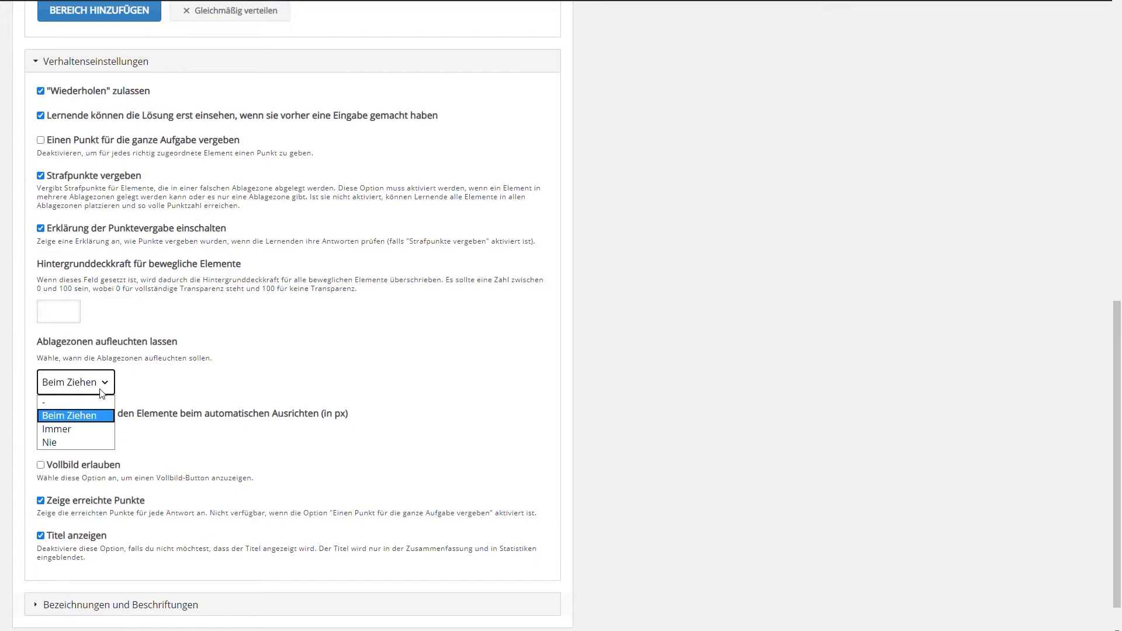
pyautogui.click(68, 441)
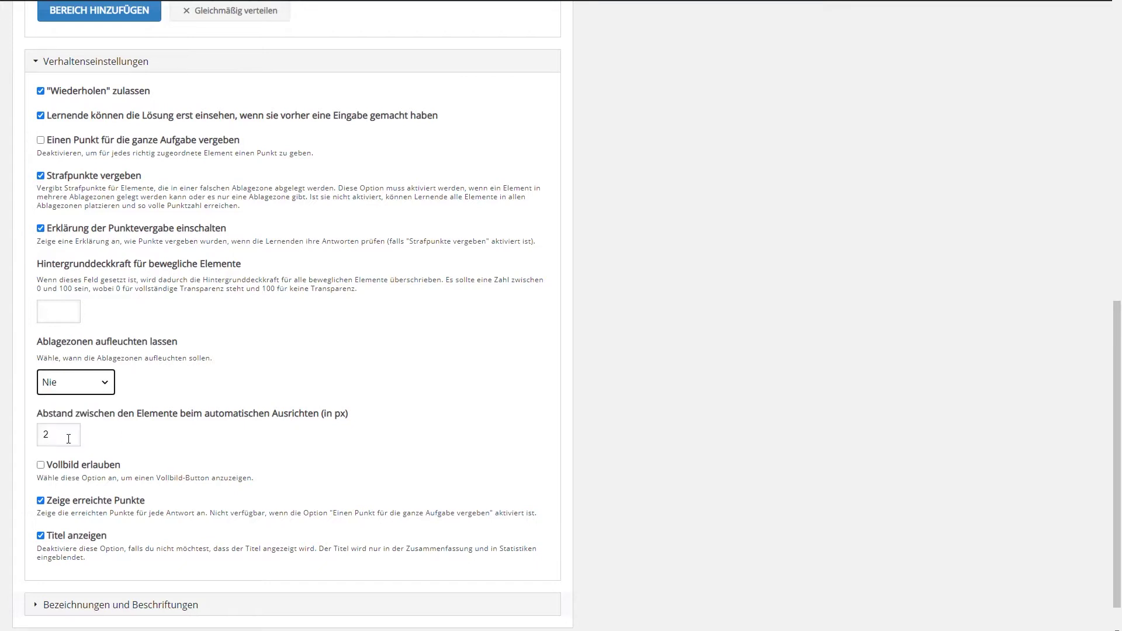
pyautogui.scroll(-1, 95, 431)
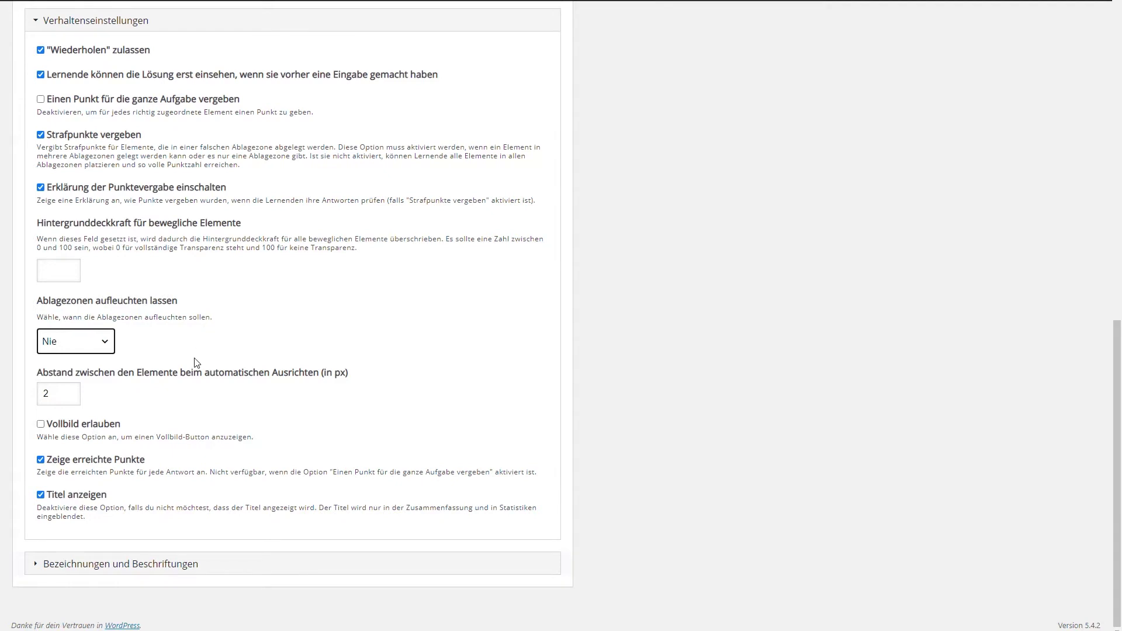
# - Go on to the Aufgabe step and add a drop zone labelled "Oberbayern"
pyautogui.scroll(3, 143, 474)
pyautogui.scroll(4, 143, 474)
pyautogui.click(507, 187)
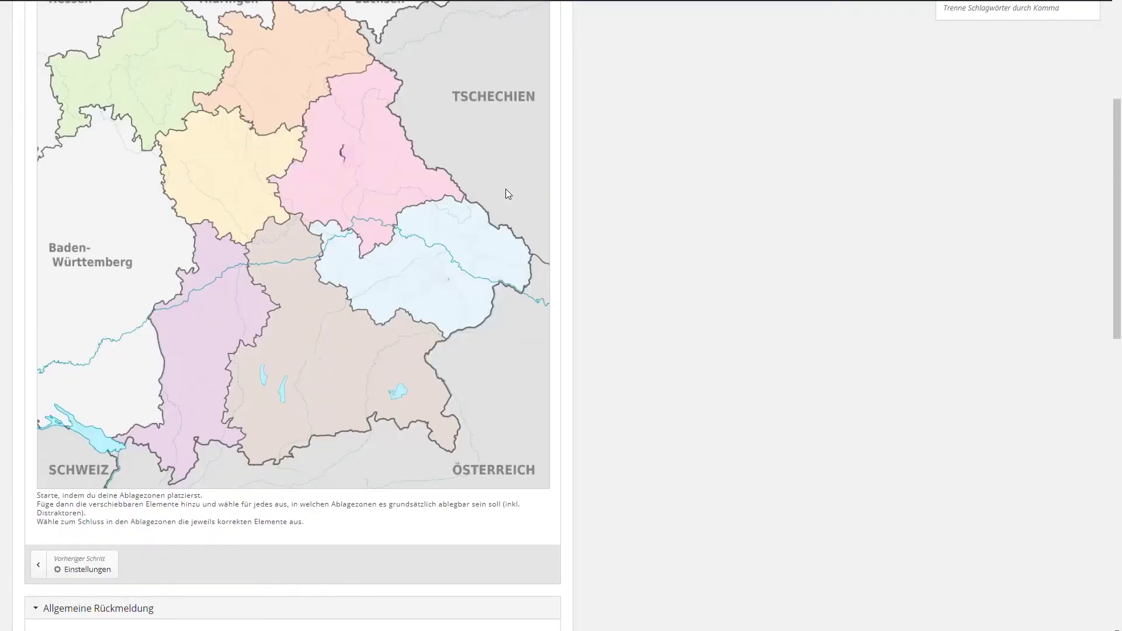
pyautogui.scroll(4, 419, 255)
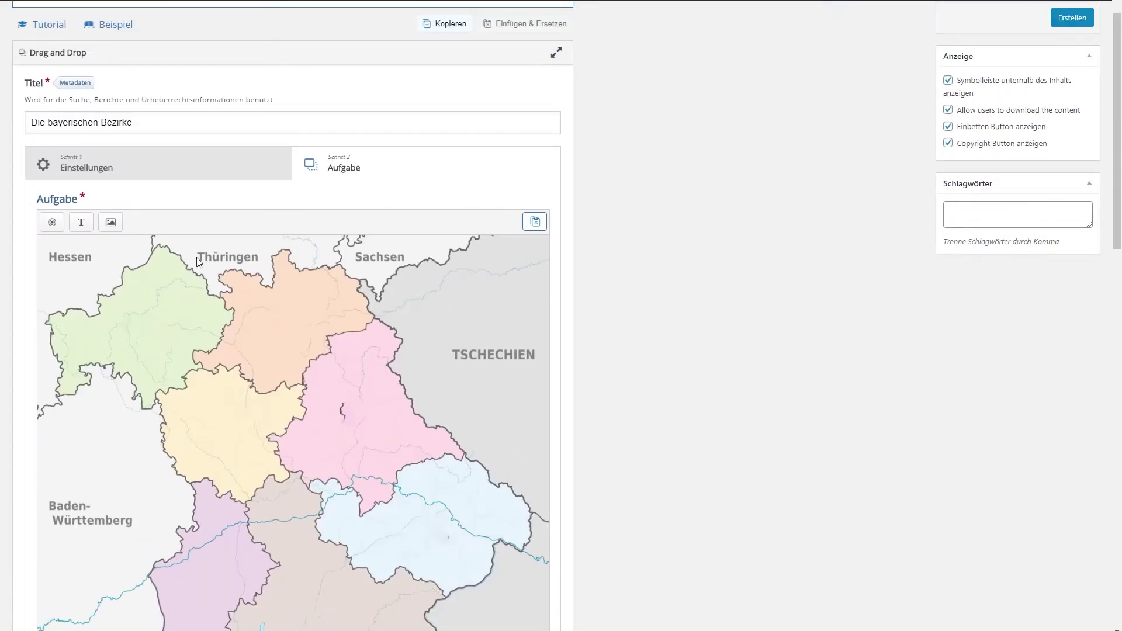
pyautogui.click(52, 224)
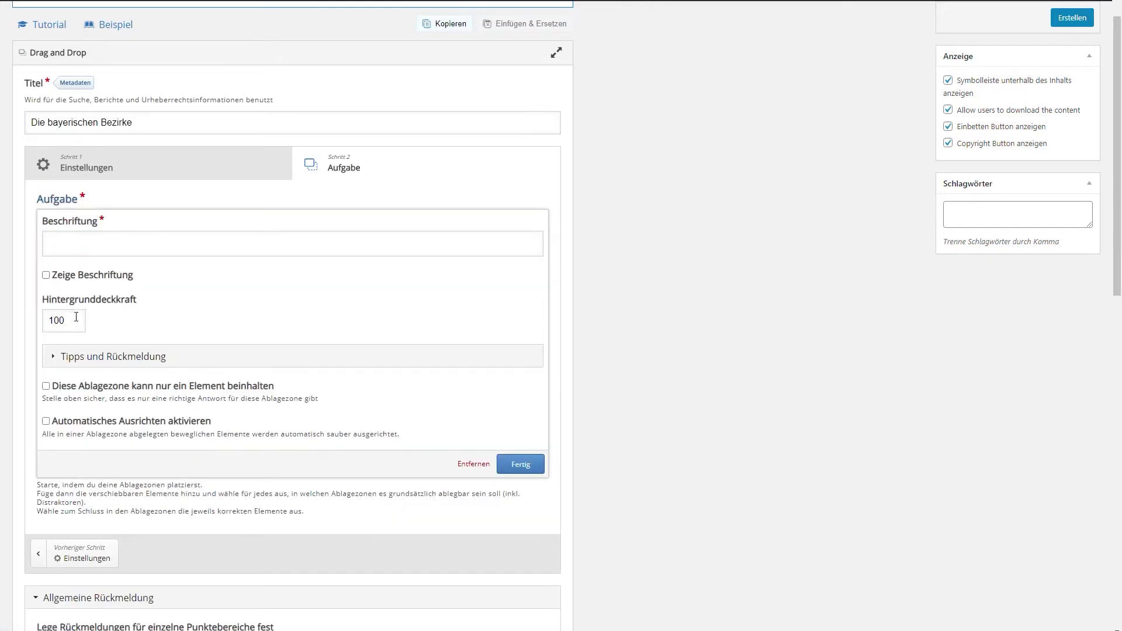
pyautogui.click(75, 246)
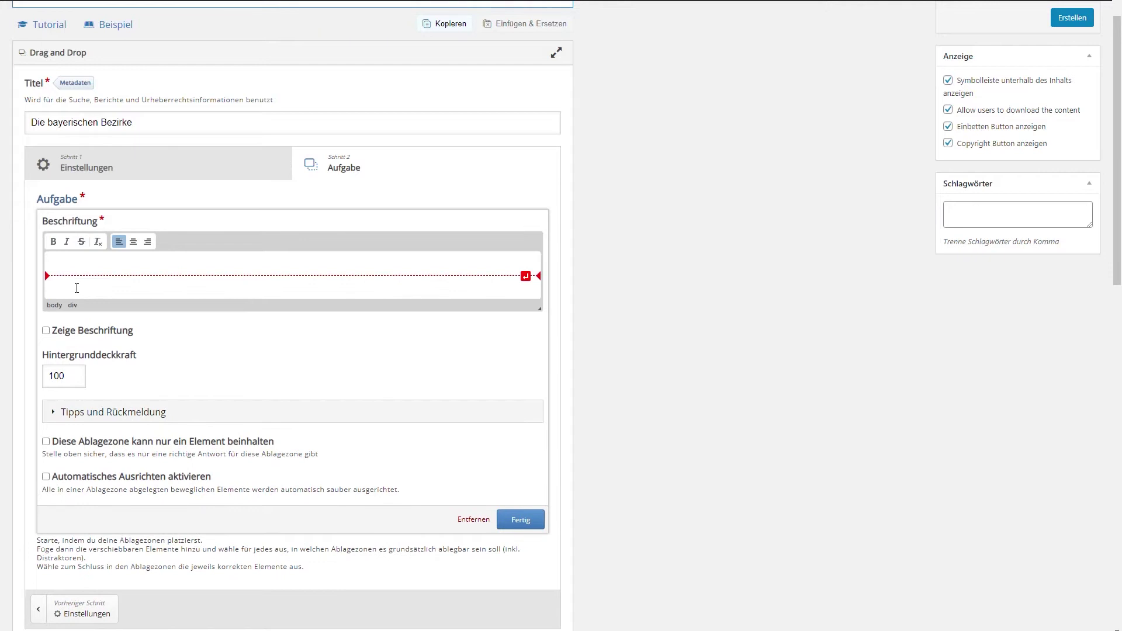
pyautogui.write('Oberbayern')
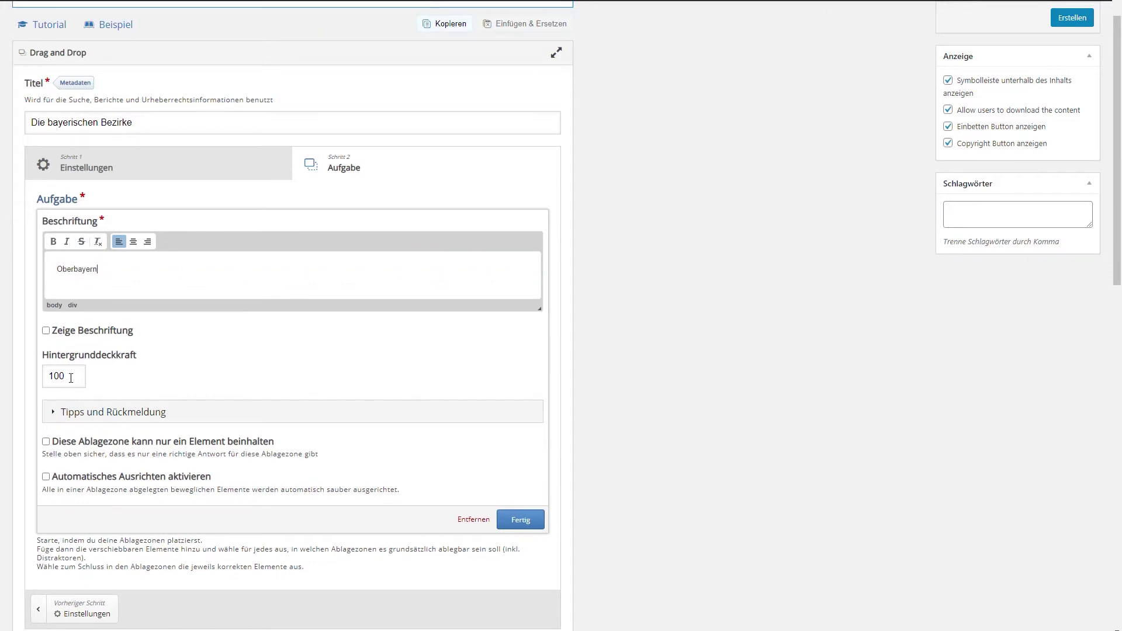
pyautogui.click(71, 381)
pyautogui.click(522, 525)
# - Move the Oberbayern drop zone onto the brown district and enlarge it to a square over the district's middle
pyautogui.scroll(-3, 402, 533)
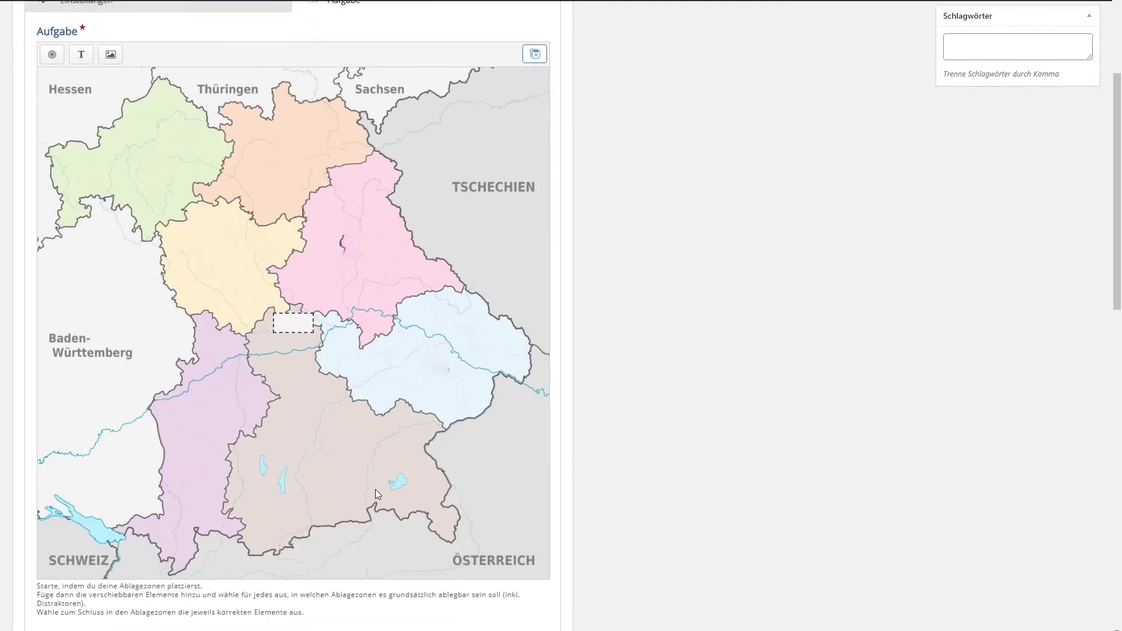
pyautogui.moveTo(295, 316); pyautogui.dragTo(370, 501)
pyautogui.click(350, 463)
pyautogui.moveTo(350, 464); pyautogui.dragTo(344, 458)
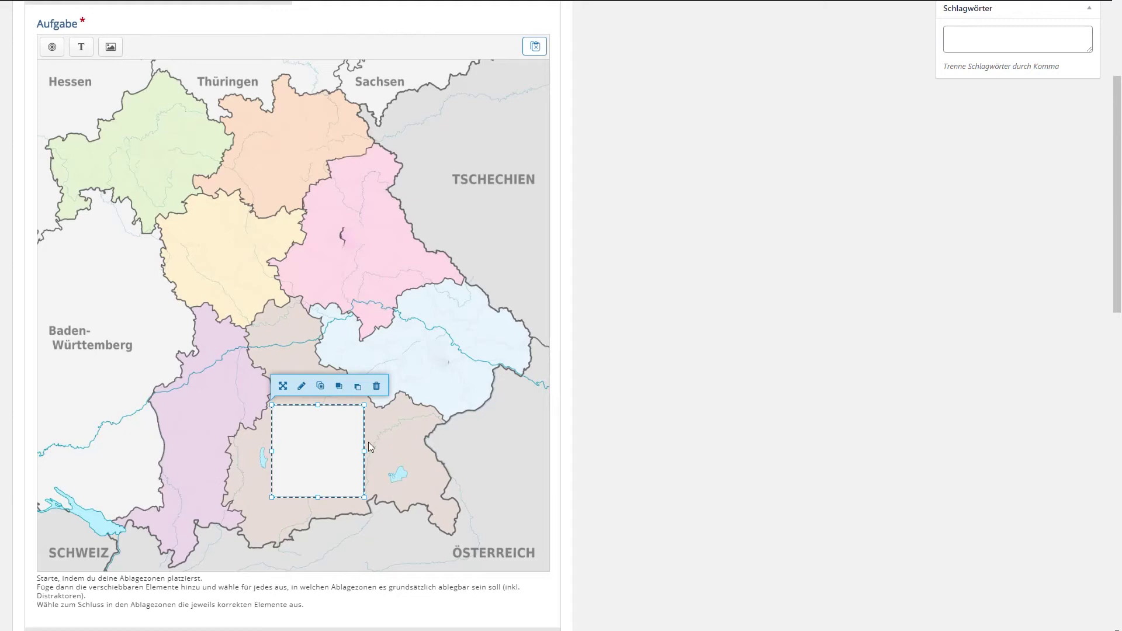
# - Set the Oberbayern drop zone's background opacity to 0 and allow it to contain only one element
pyautogui.click(302, 388)
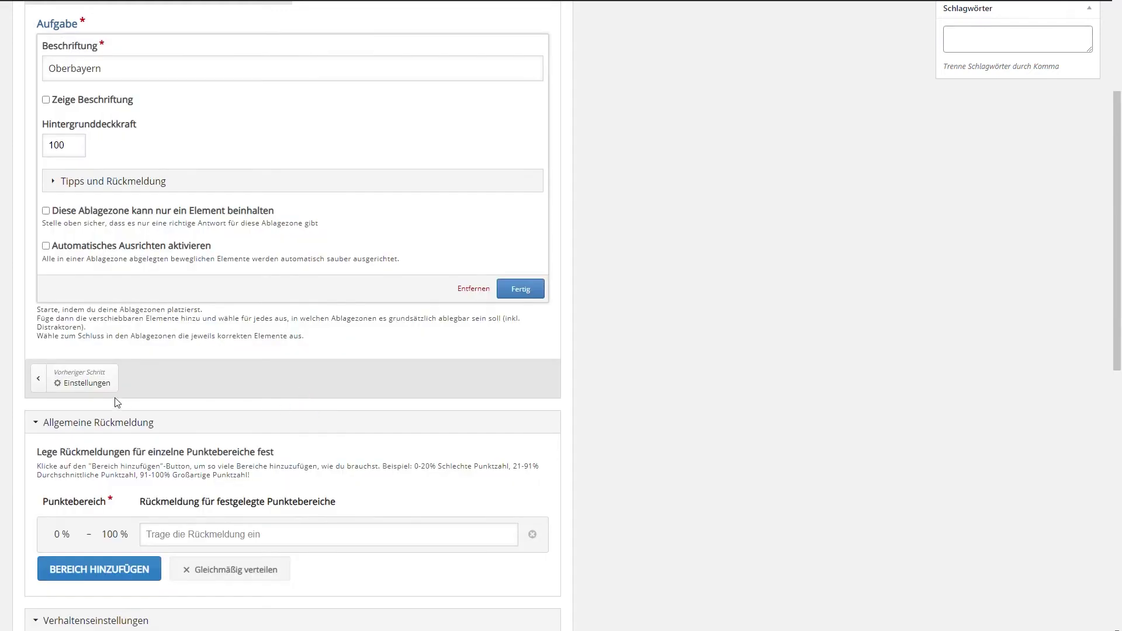
pyautogui.click(75, 144)
pyautogui.moveTo(2, 146)
pyautogui.click(46, 213)
pyautogui.scroll(2, 149, 309)
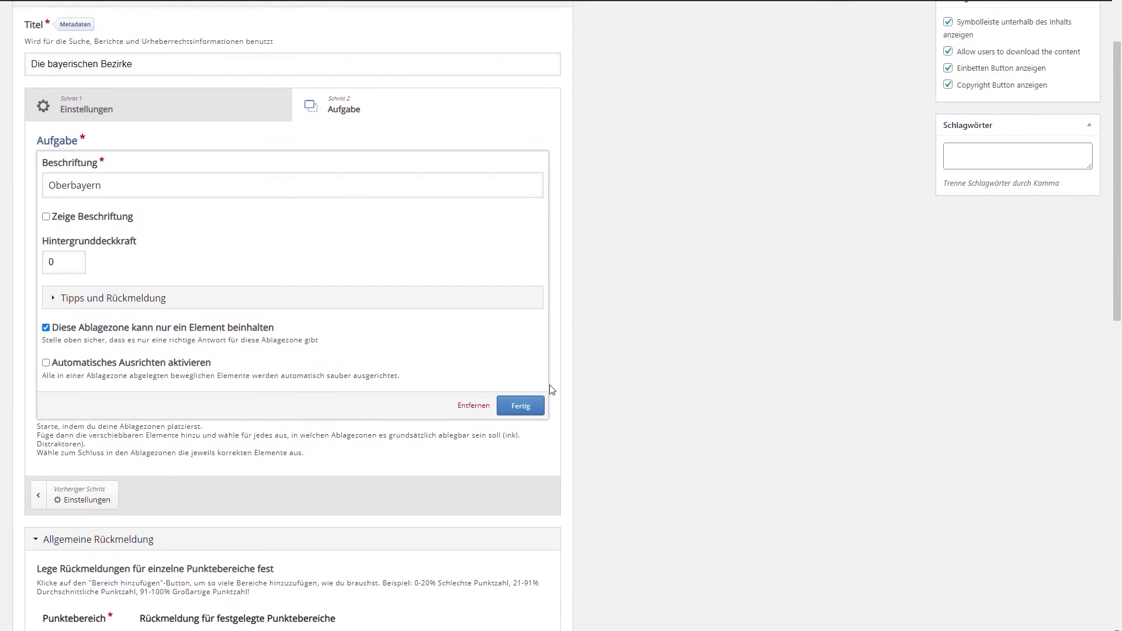
pyautogui.click(514, 405)
# - Add a one-element drop zone labelled "Oberpfalz" with background opacity 0 and fit it over the middle of the pink district
pyautogui.scroll(-1, 467, 392)
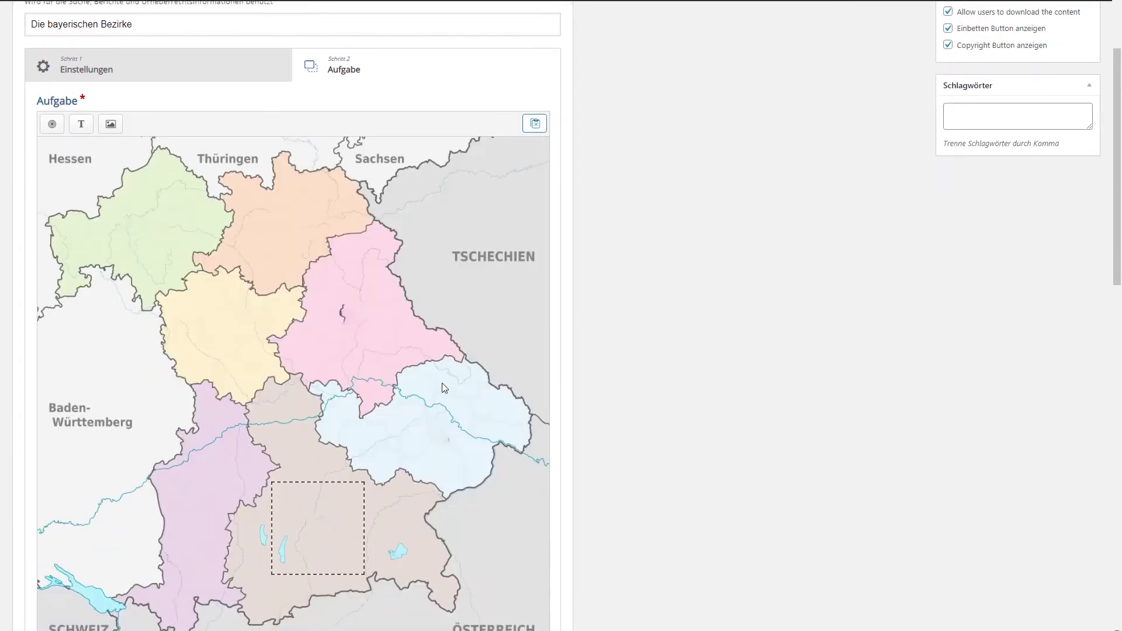
pyautogui.scroll(-3, 438, 381)
pyautogui.scroll(2, 234, 263)
pyautogui.click(49, 109)
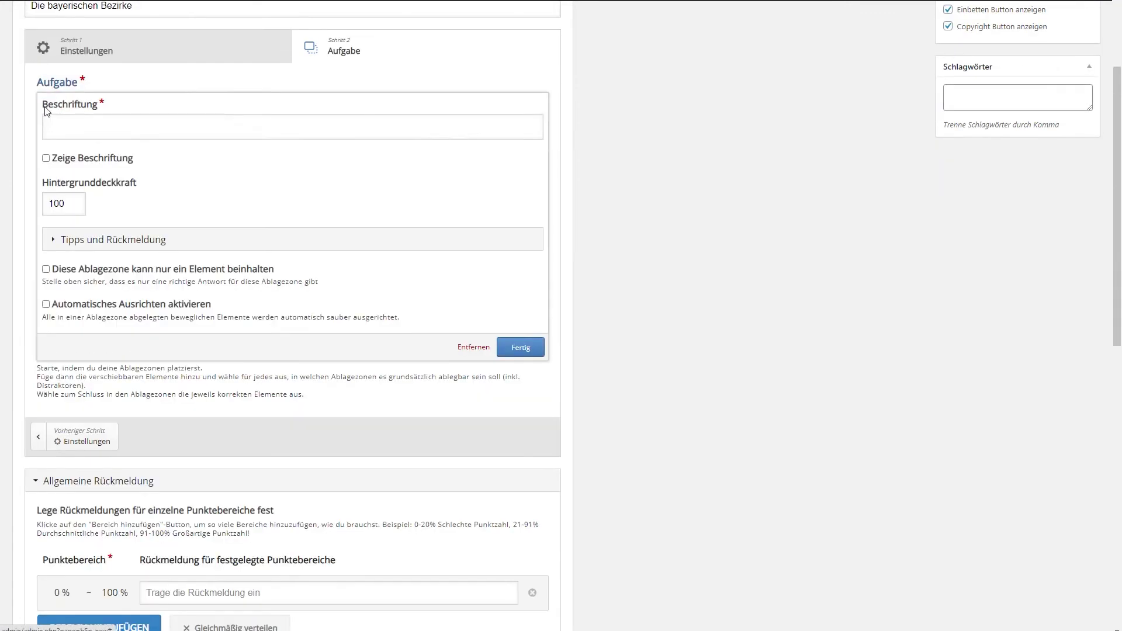
pyautogui.click(60, 126)
pyautogui.write('Oberpfalz')
pyautogui.doubleClick(70, 259)
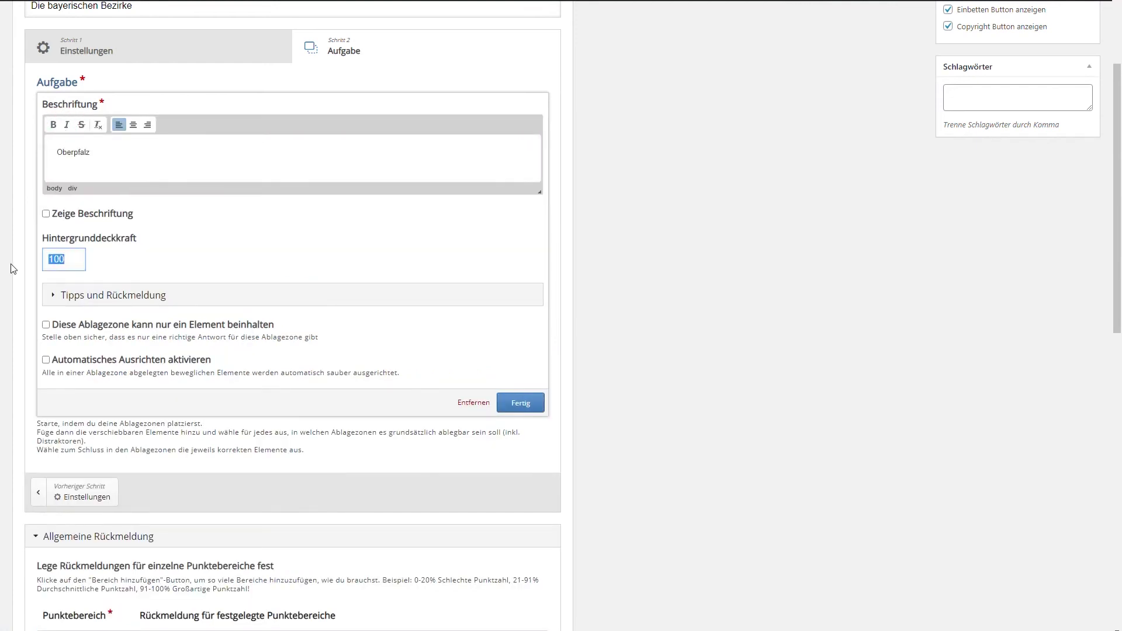
pyautogui.write('0')
pyautogui.click(46, 324)
pyautogui.click(533, 412)
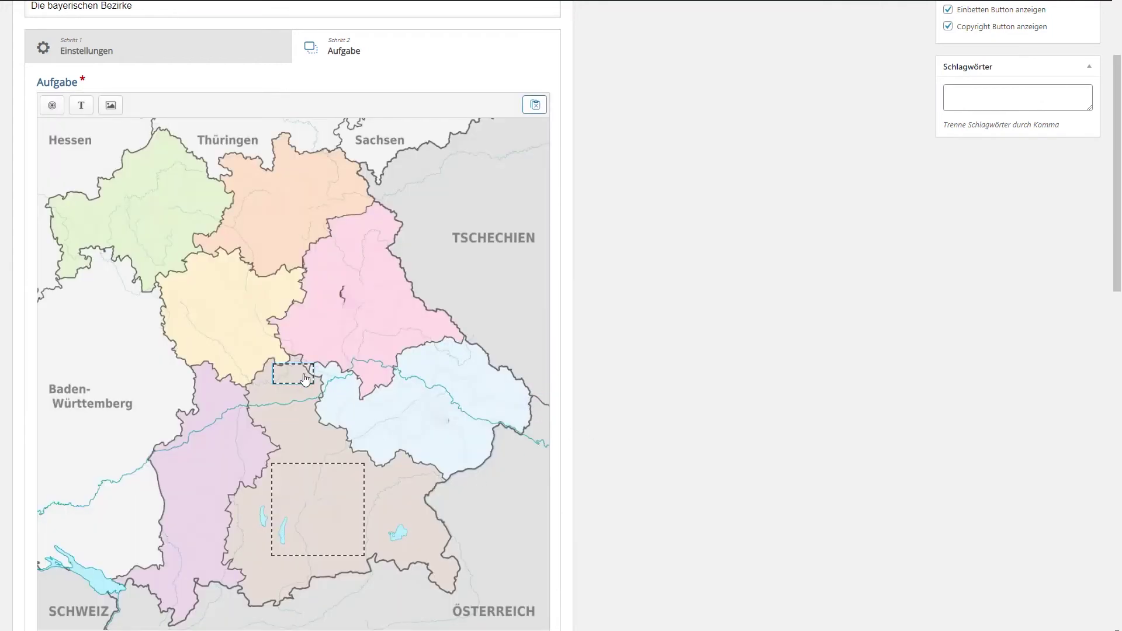
pyautogui.moveTo(305, 379); pyautogui.dragTo(381, 326)
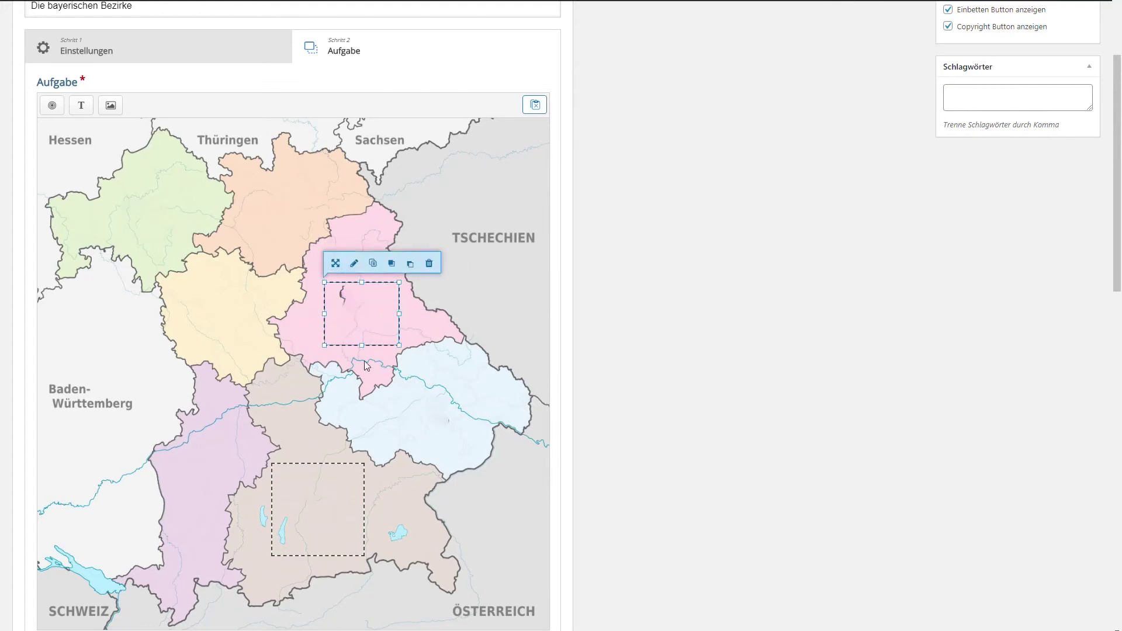
# - Add a third, transparent drop zone and fit it as a tall rectangle over the purple district
pyautogui.click(52, 106)
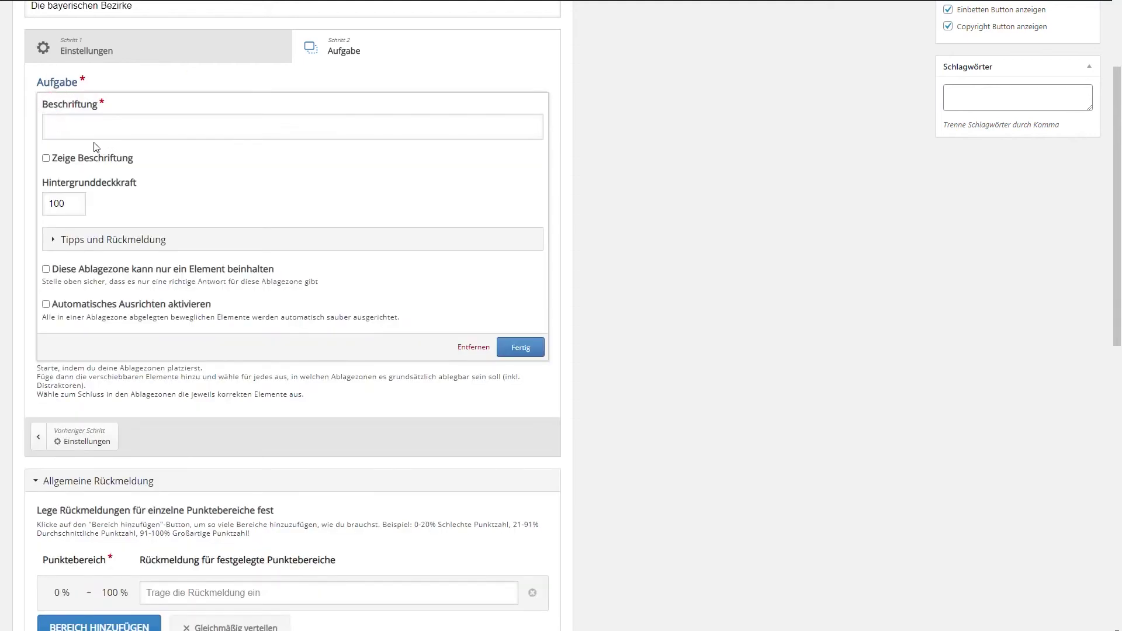
pyautogui.click(522, 403)
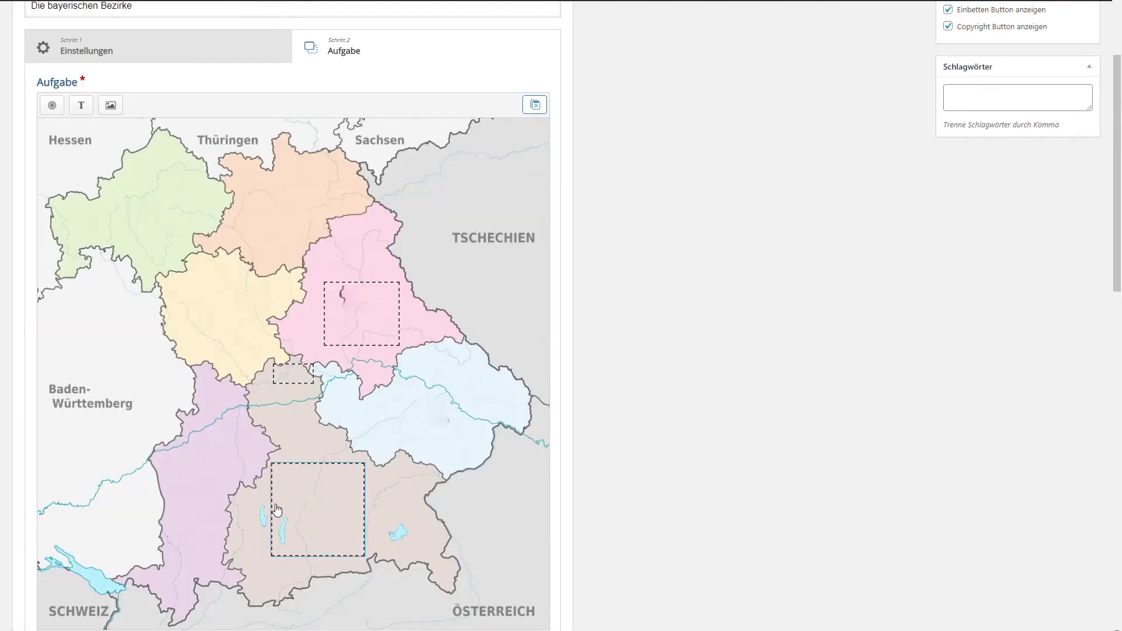
pyautogui.moveTo(299, 381); pyautogui.dragTo(228, 422)
pyautogui.moveTo(204, 442); pyautogui.dragTo(210, 533)
pyautogui.moveTo(210, 490)
pyautogui.mouseDown()
pyautogui.moveTo(197, 501)
pyautogui.moveTo(224, 491)
pyautogui.mouseUp()
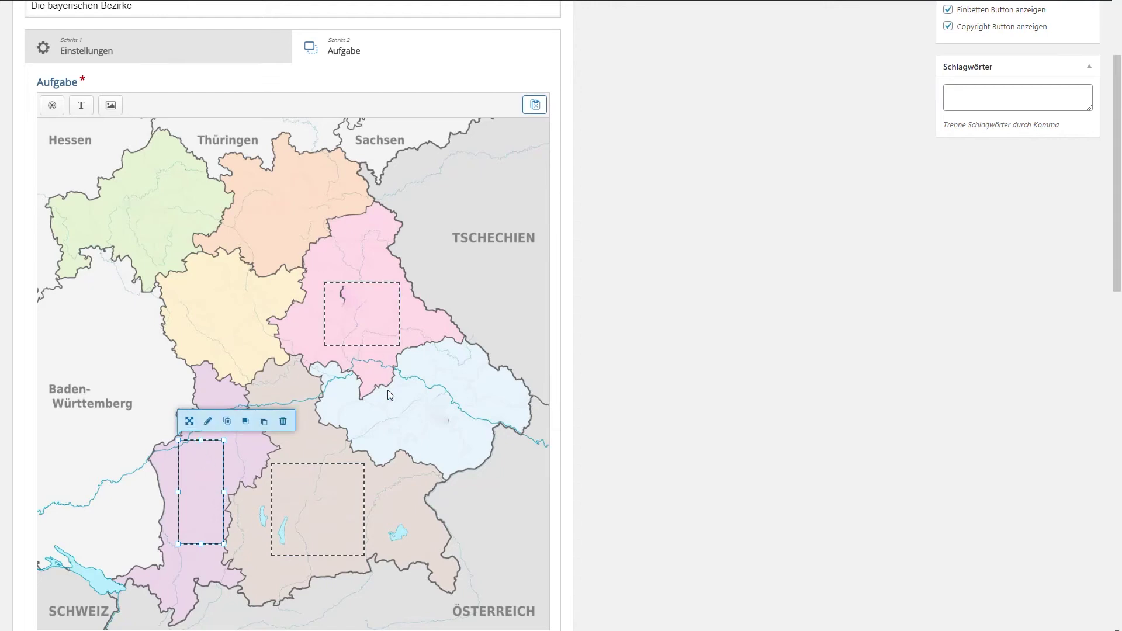
# - Add a draggable text element "Schwaben" with background opacity 75, allowed in all drop zones, and place it in the map's upper-right corner
pyautogui.click(82, 107)
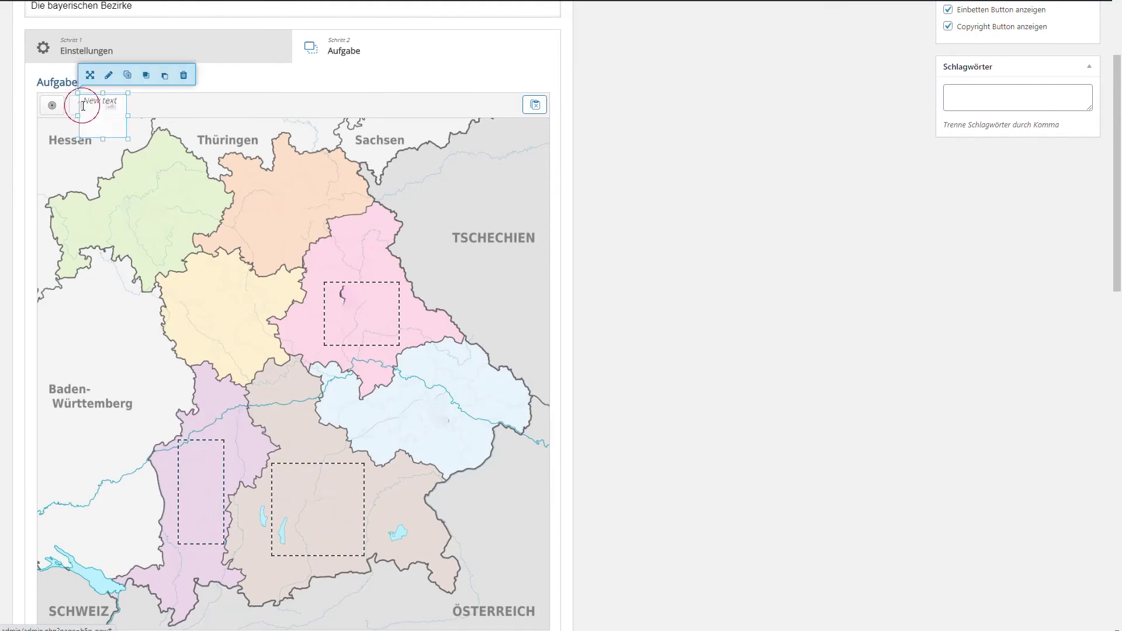
pyautogui.click(73, 134)
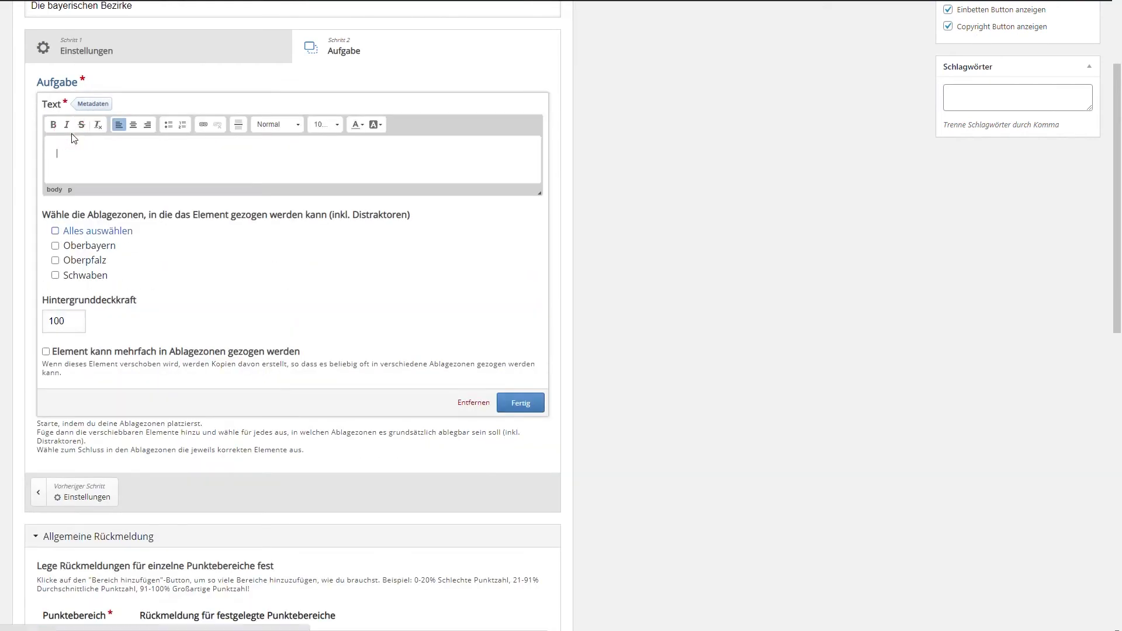
pyautogui.write('Schwaben')
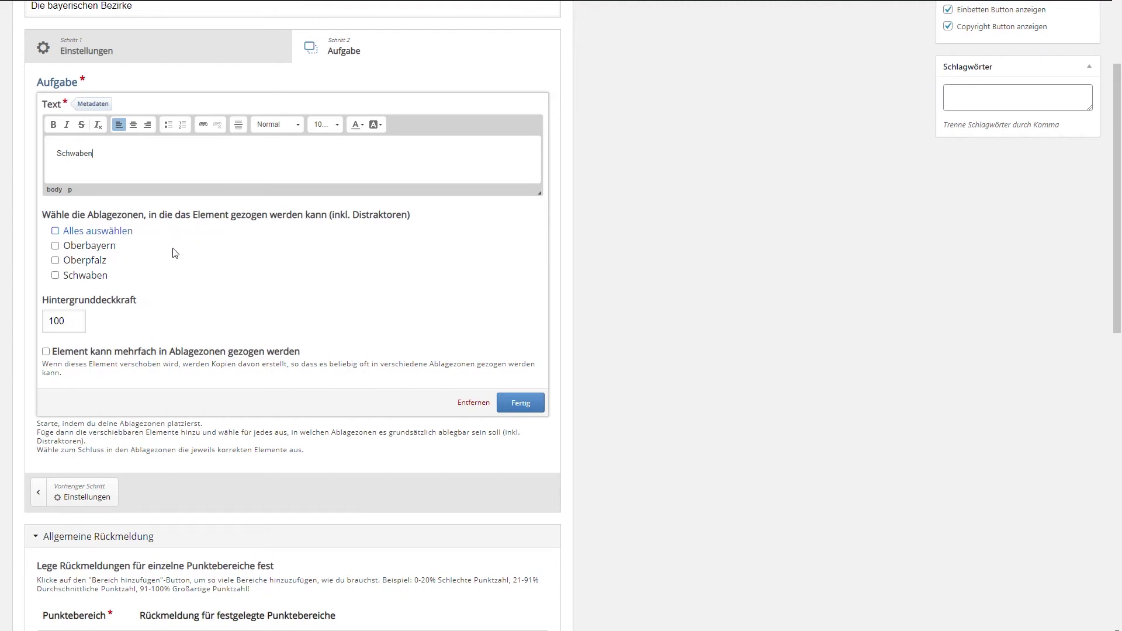
pyautogui.click(60, 230)
pyautogui.moveTo(78, 326); pyautogui.dragTo(36, 324)
pyautogui.write('75')
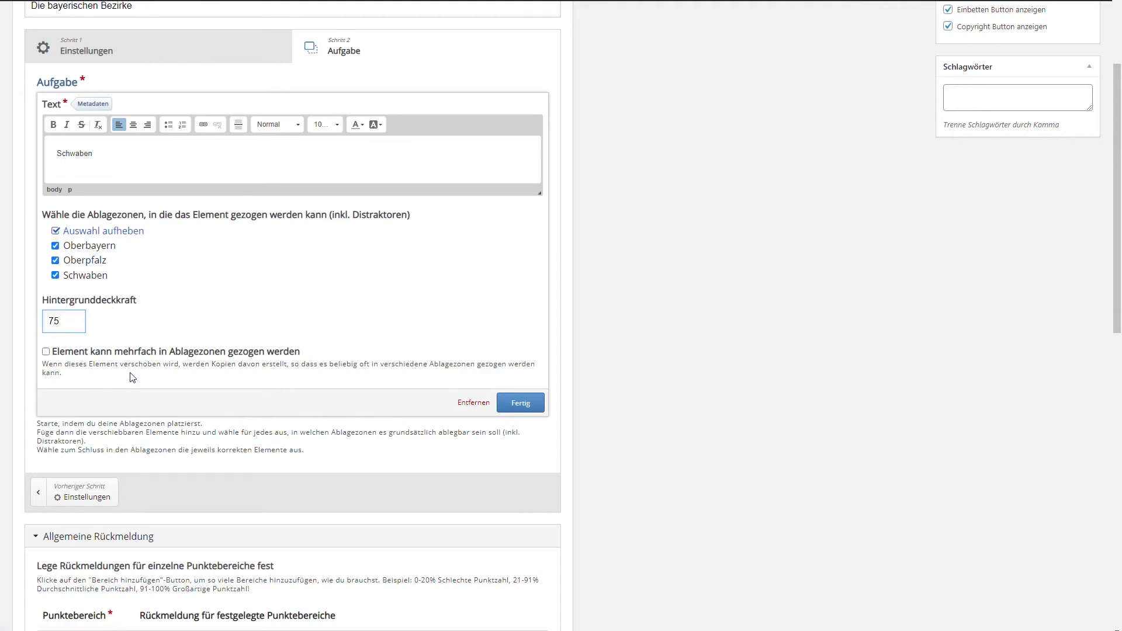
pyautogui.scroll(-1, 132, 377)
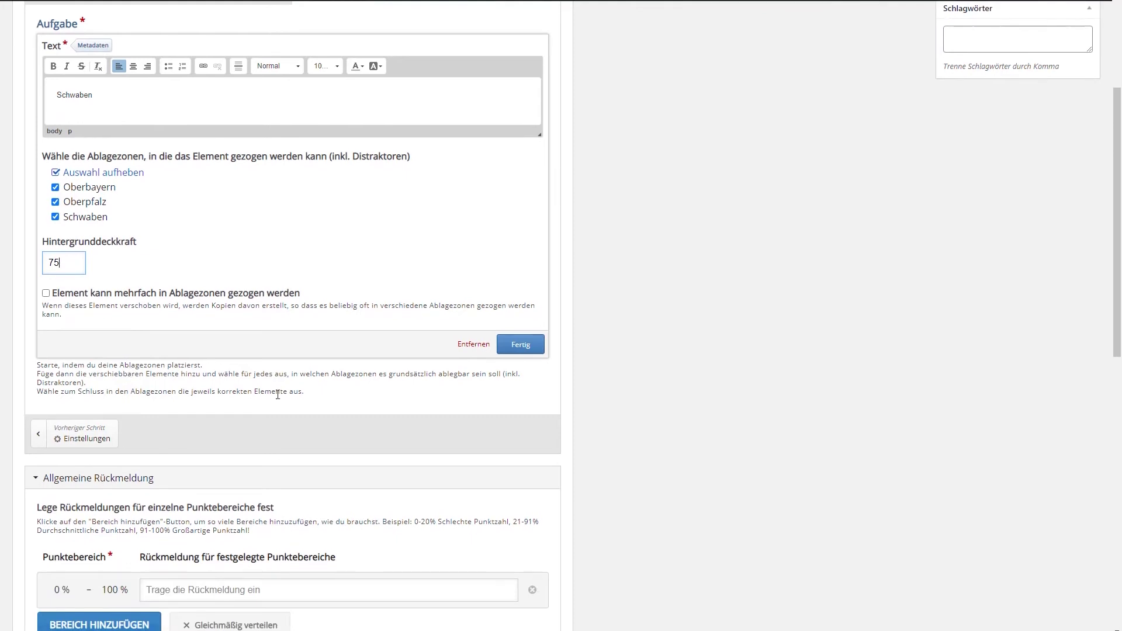
pyautogui.click(513, 349)
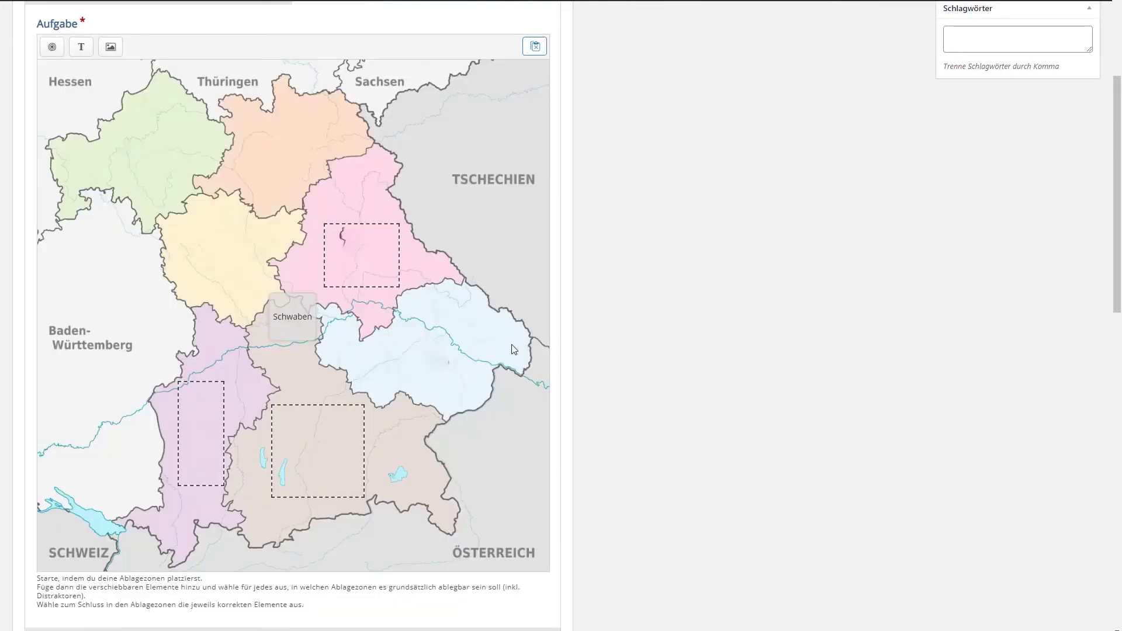
pyautogui.moveTo(288, 309); pyautogui.dragTo(514, 83)
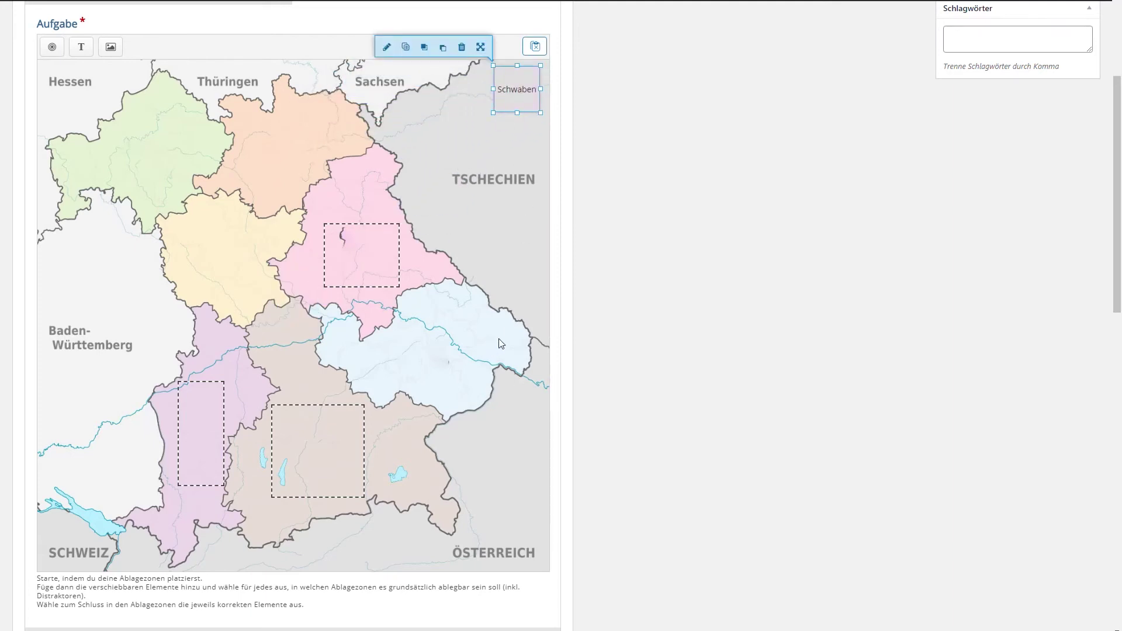
# - Set the text element "Schwaben" as the correct element for the drop zone on the purple district
pyautogui.click(197, 440)
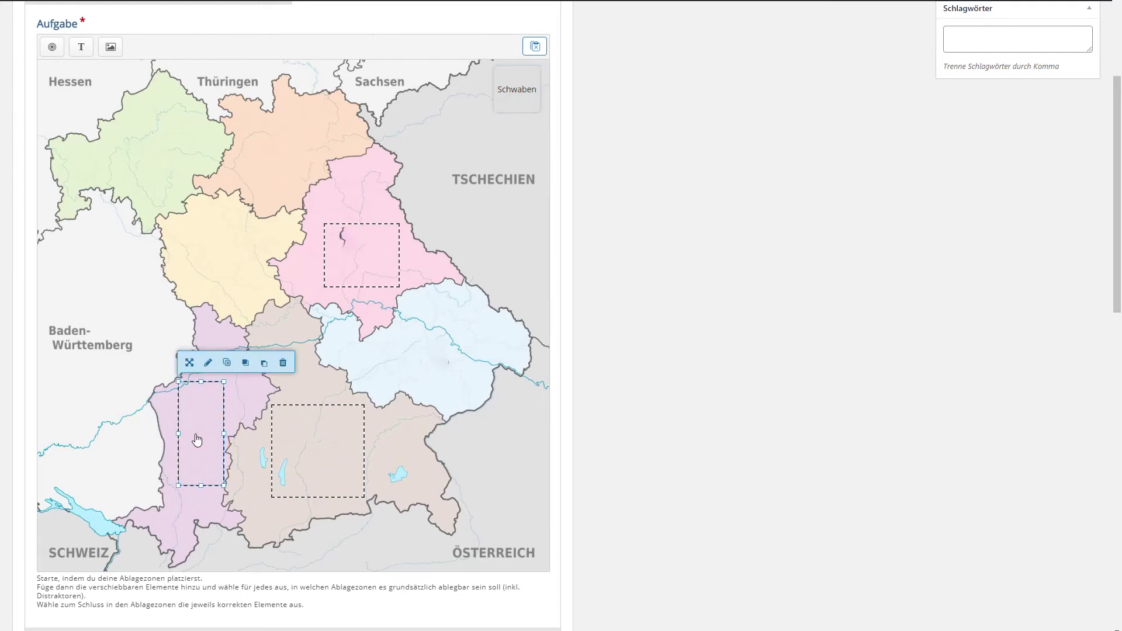
pyautogui.click(210, 363)
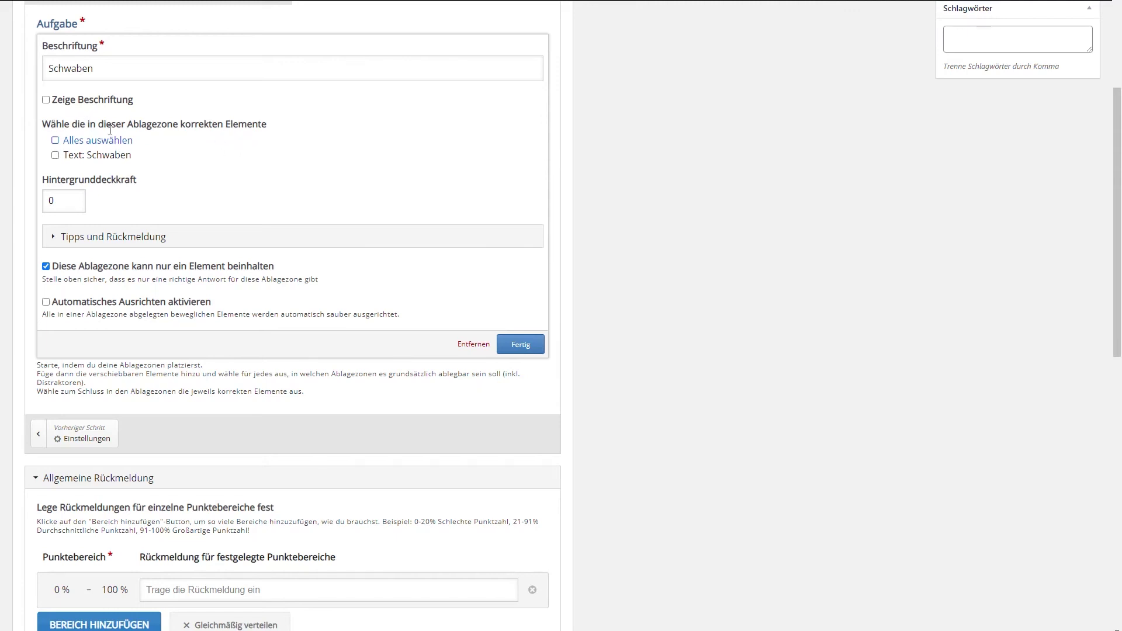
pyautogui.click(55, 155)
pyautogui.click(510, 350)
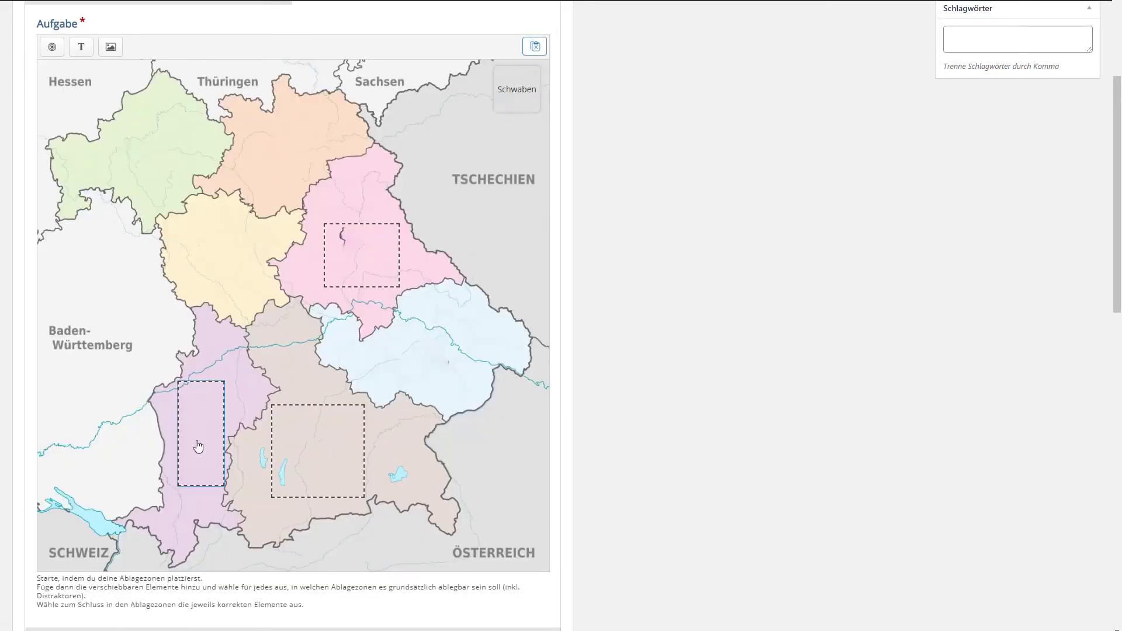
# - Add a draggable image element from Oberbayern.jpg with the alternative text "Oberbayern", allowed in all drop zones
pyautogui.click(111, 47)
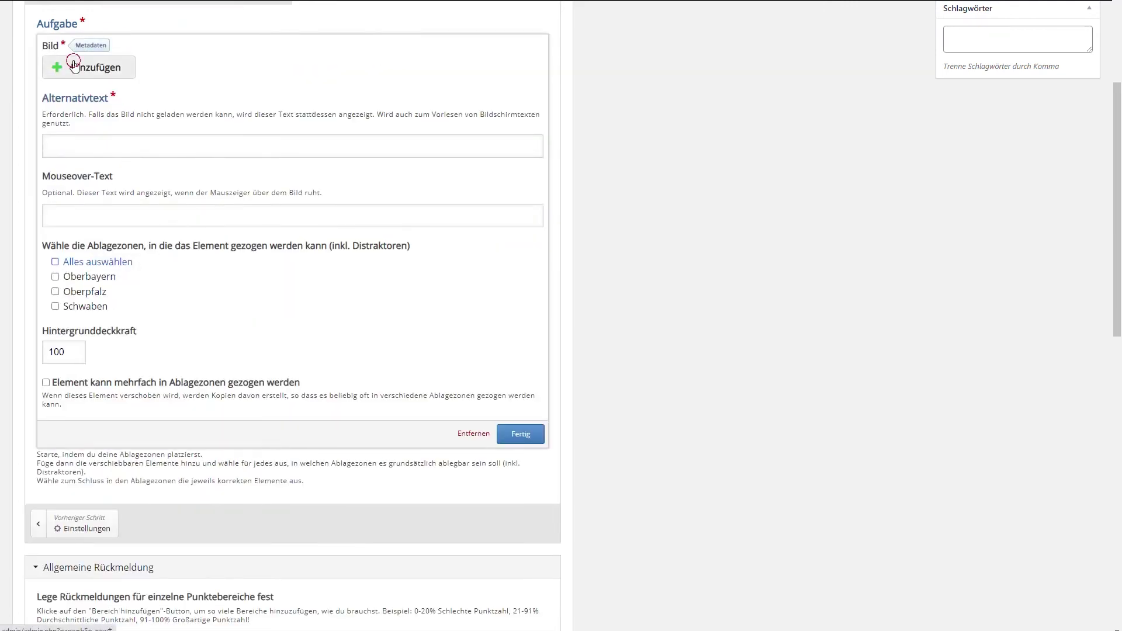
pyautogui.click(68, 72)
pyautogui.click(204, 29)
pyautogui.click(691, 422)
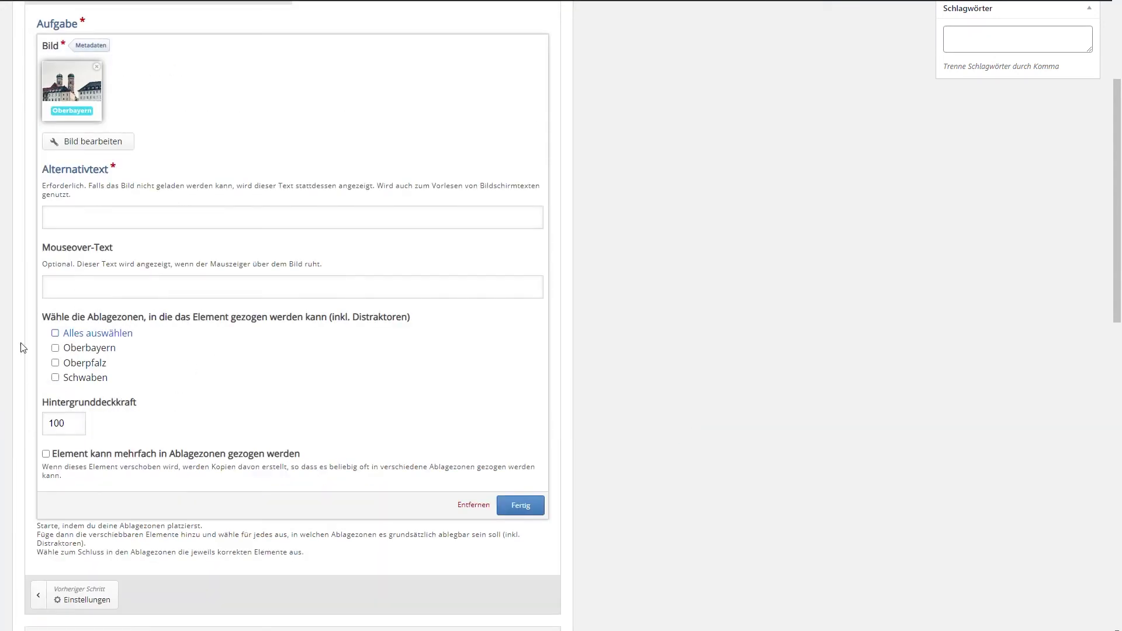
pyautogui.click(55, 333)
pyautogui.click(62, 216)
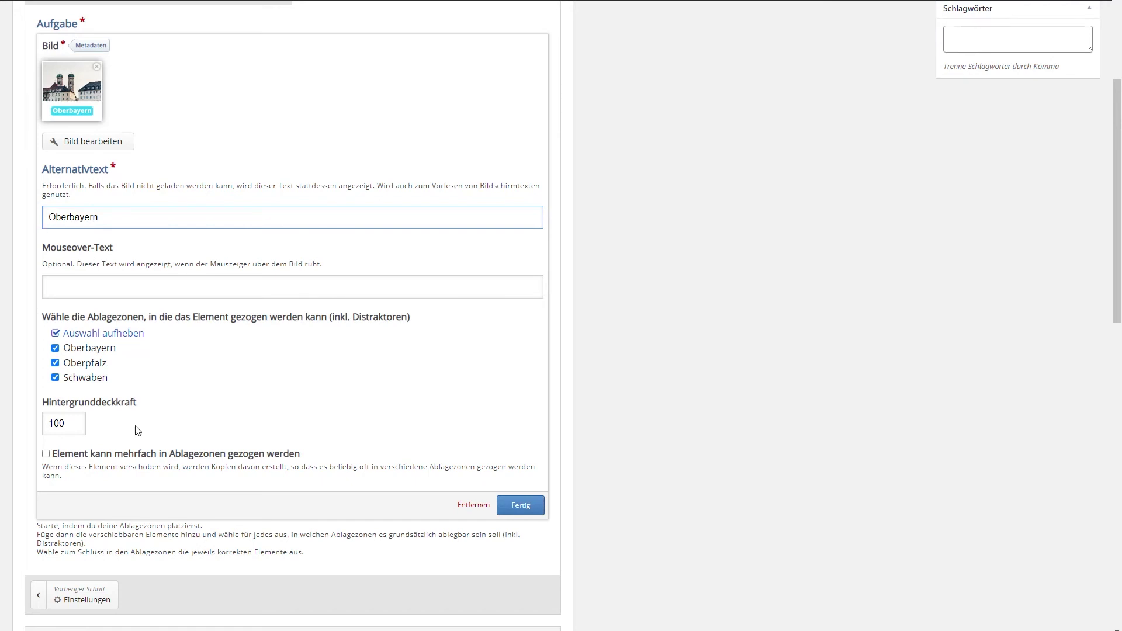
pyautogui.scroll(-2, 83, 423)
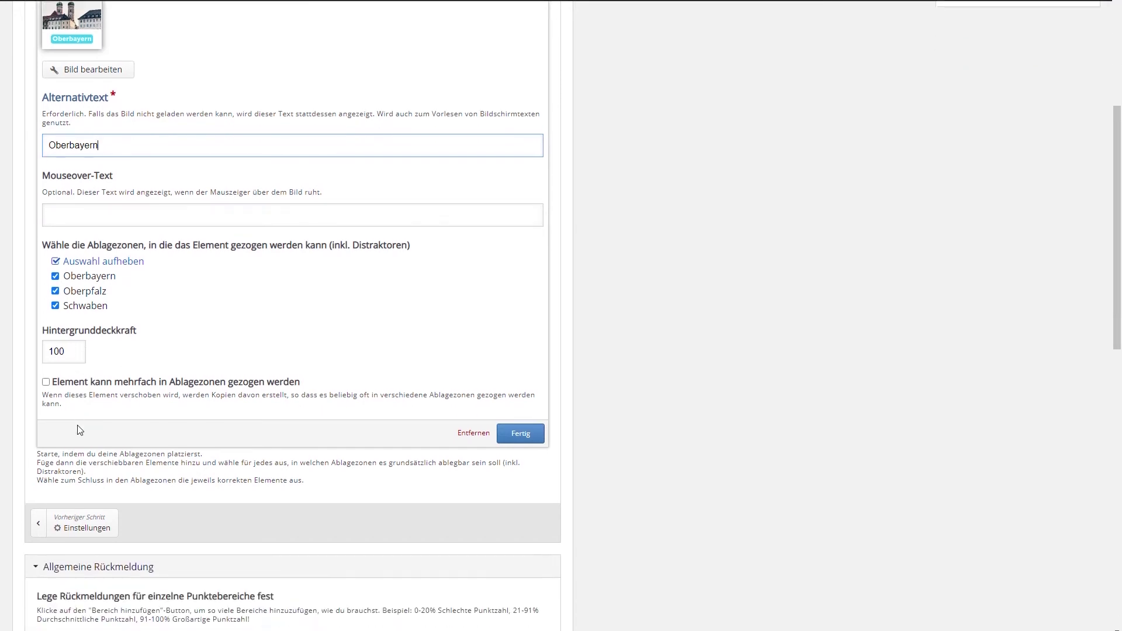
pyautogui.click(522, 390)
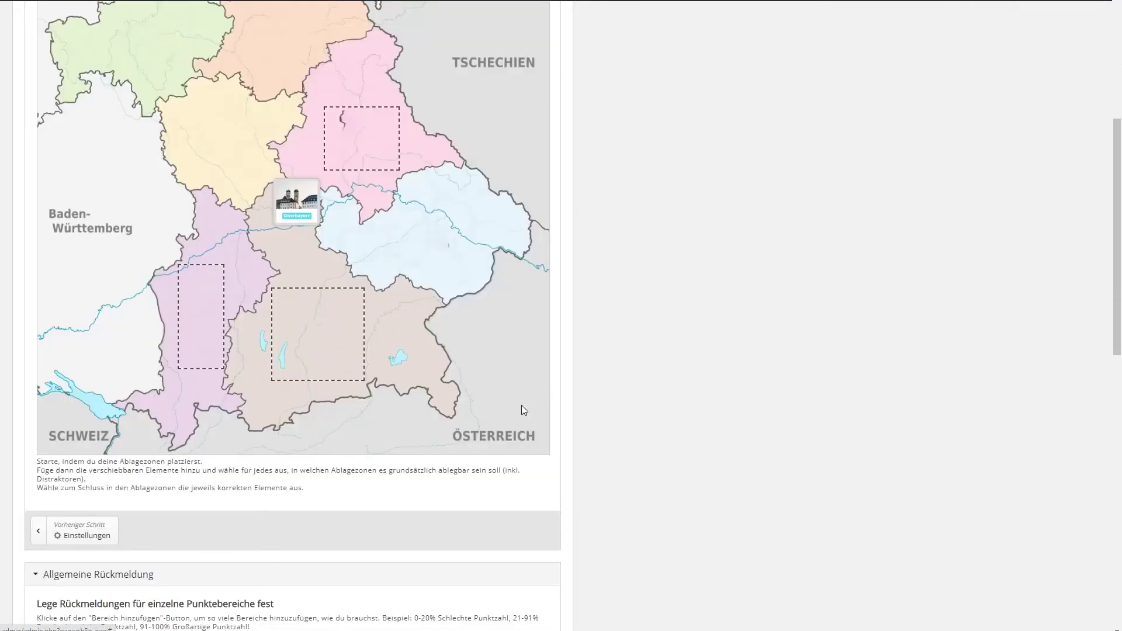
# - Place the Oberbayern picture directly below the Schwaben label at the map's right edge
pyautogui.scroll(1, 336, 254)
pyautogui.scroll(3, 336, 254)
pyautogui.moveTo(299, 315); pyautogui.dragTo(520, 145)
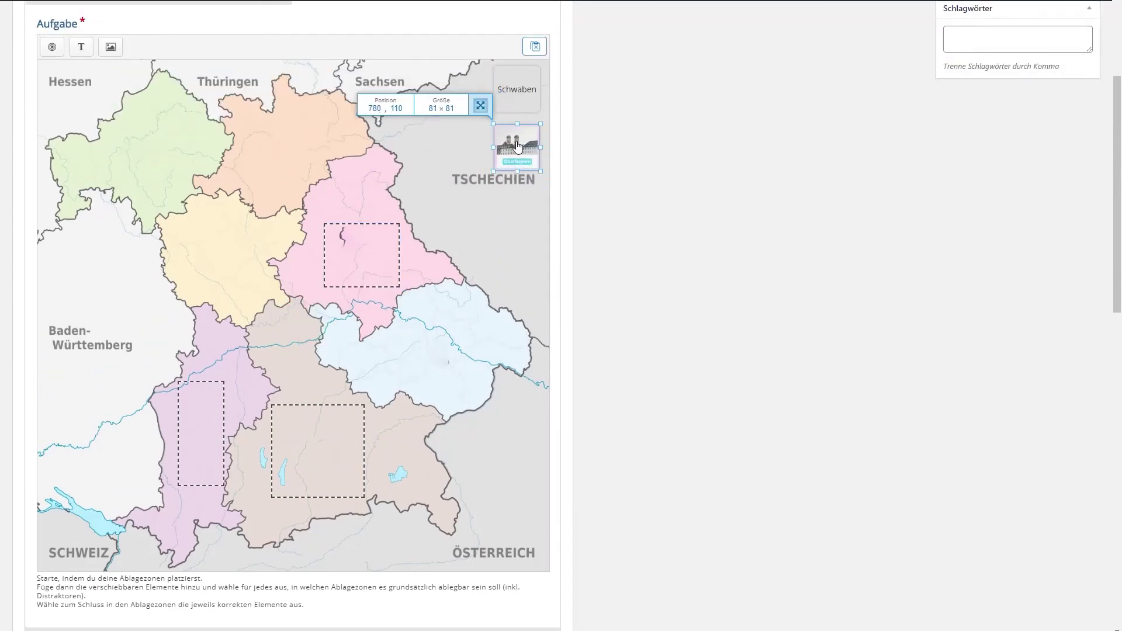
# - Set the Oberbayern picture as the correct element for the drop zone on the brown district
pyautogui.click(316, 455)
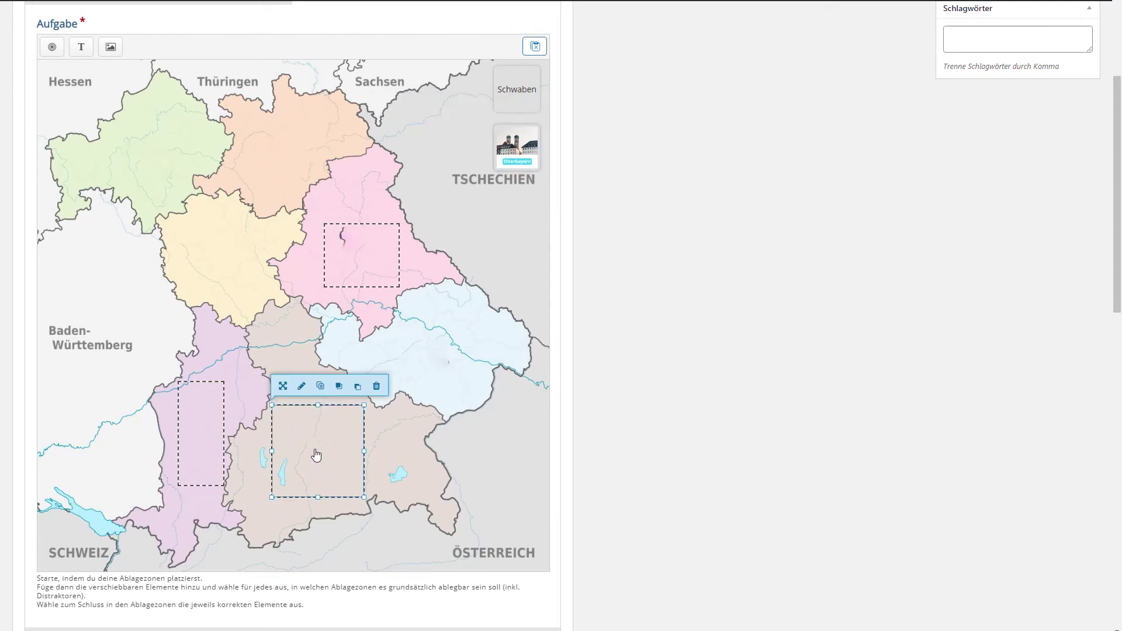
pyautogui.click(302, 386)
pyautogui.click(55, 171)
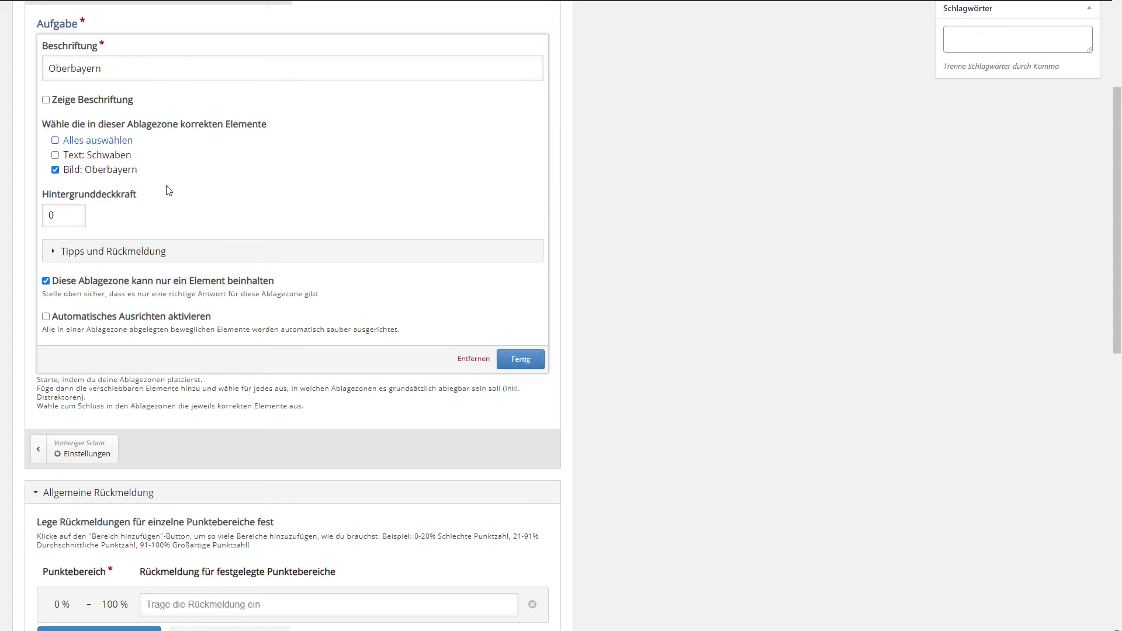
pyautogui.click(521, 360)
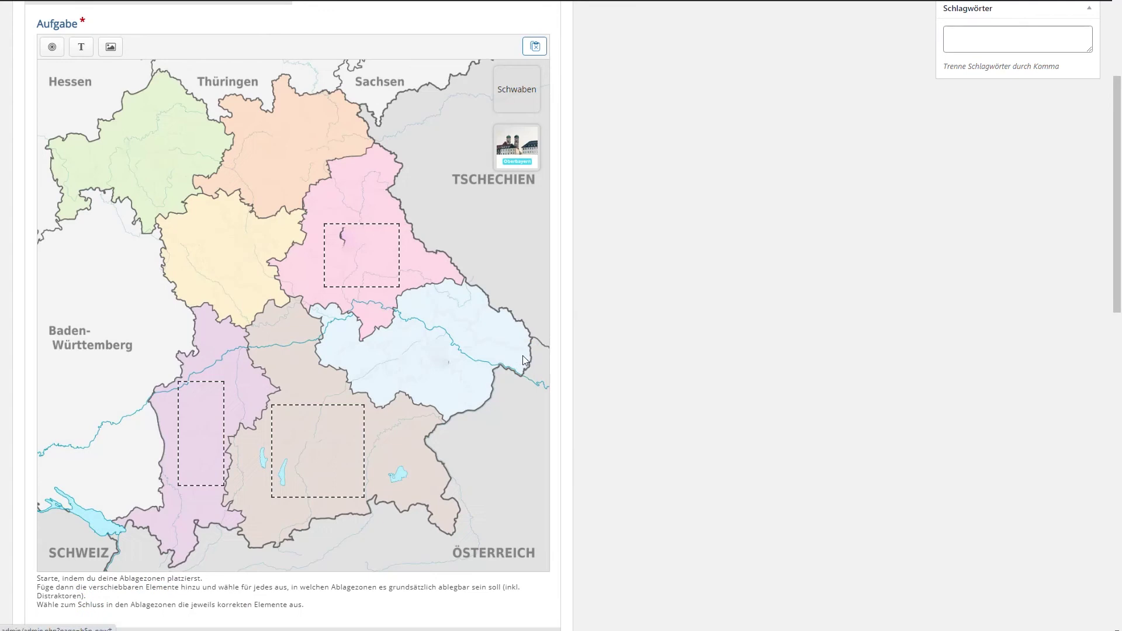
# - Add a draggable image element from Oberpfalz.jpg with the alternative text "Oberpfalz", allowed only in the Oberpfalz drop zone
pyautogui.click(111, 46)
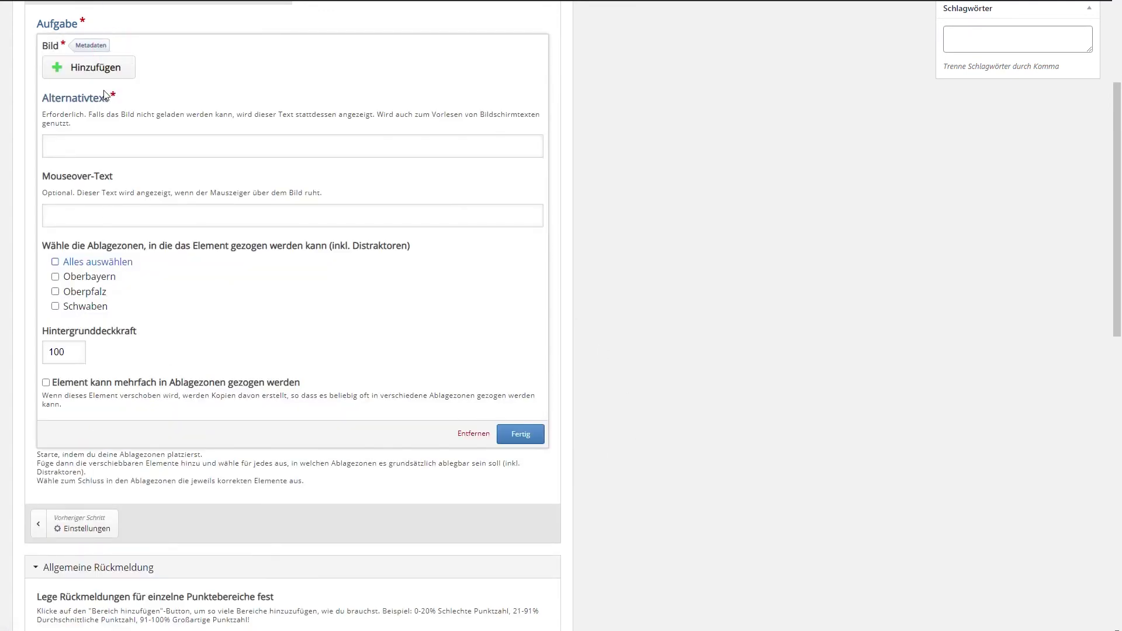
pyautogui.click(93, 69)
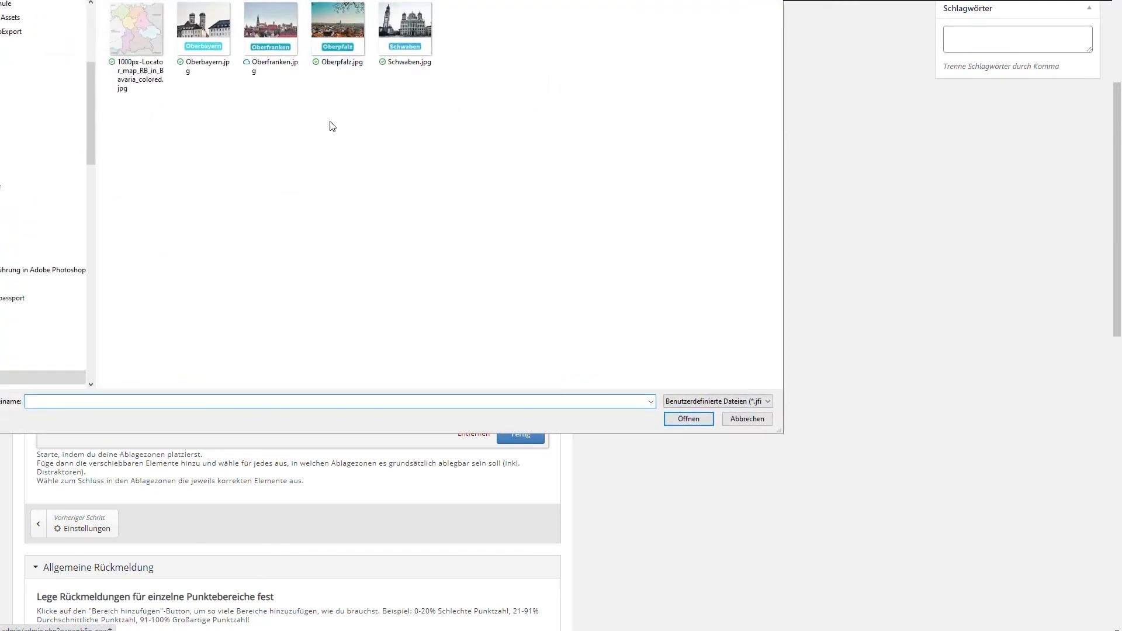
pyautogui.click(337, 32)
pyautogui.click(688, 419)
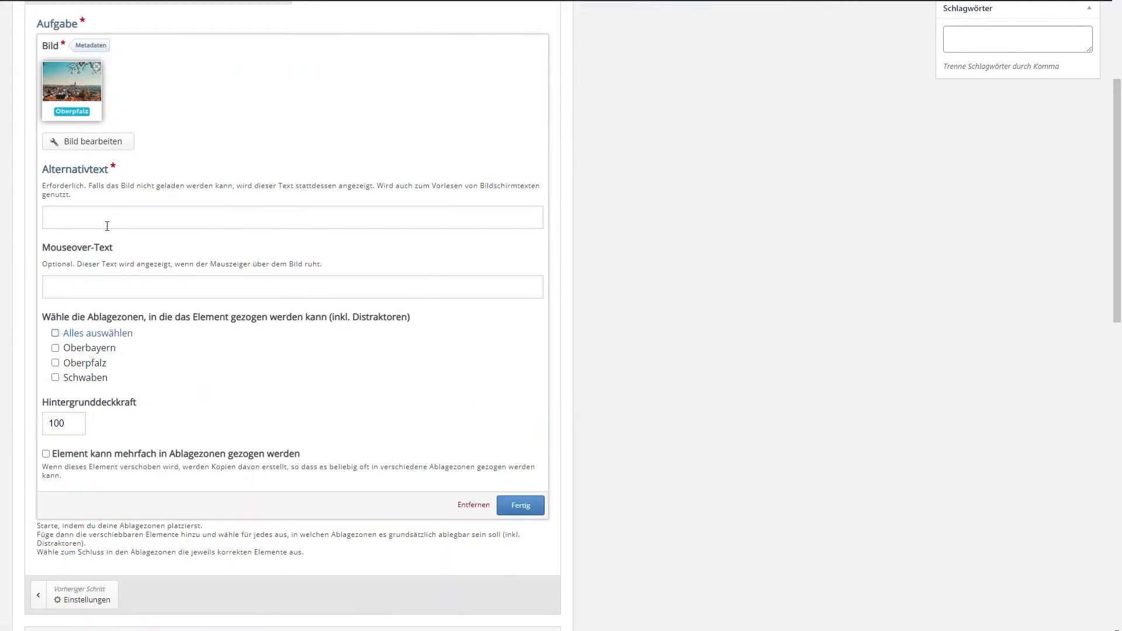
pyautogui.click(56, 332)
pyautogui.click(56, 332)
pyautogui.click(55, 363)
pyautogui.click(525, 506)
pyautogui.click(80, 213)
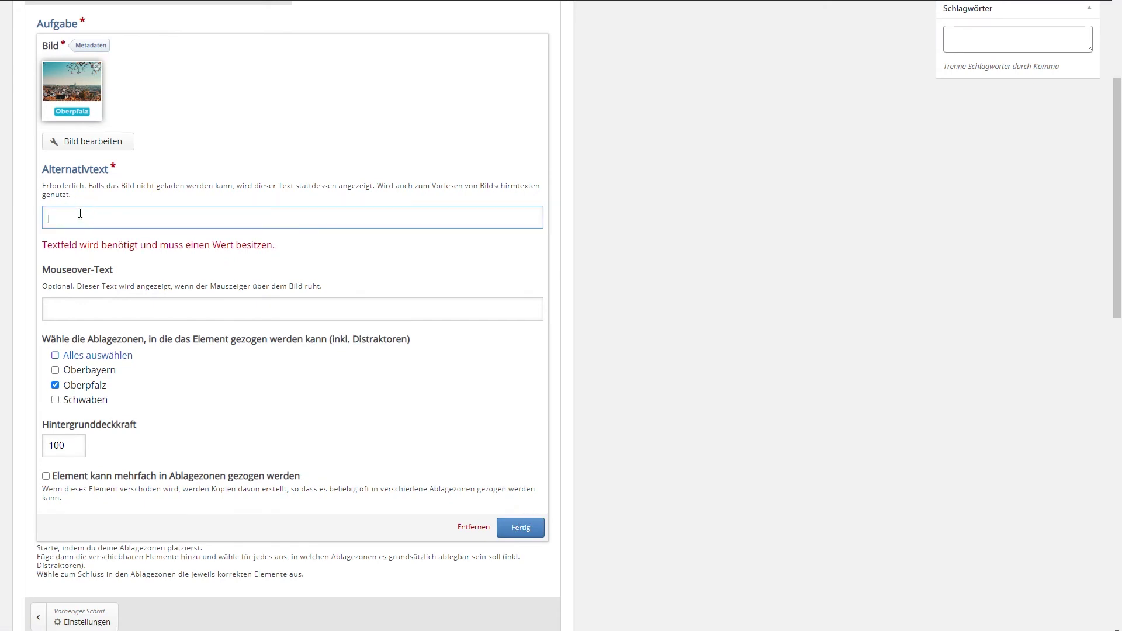
pyautogui.write('Oberpfalz')
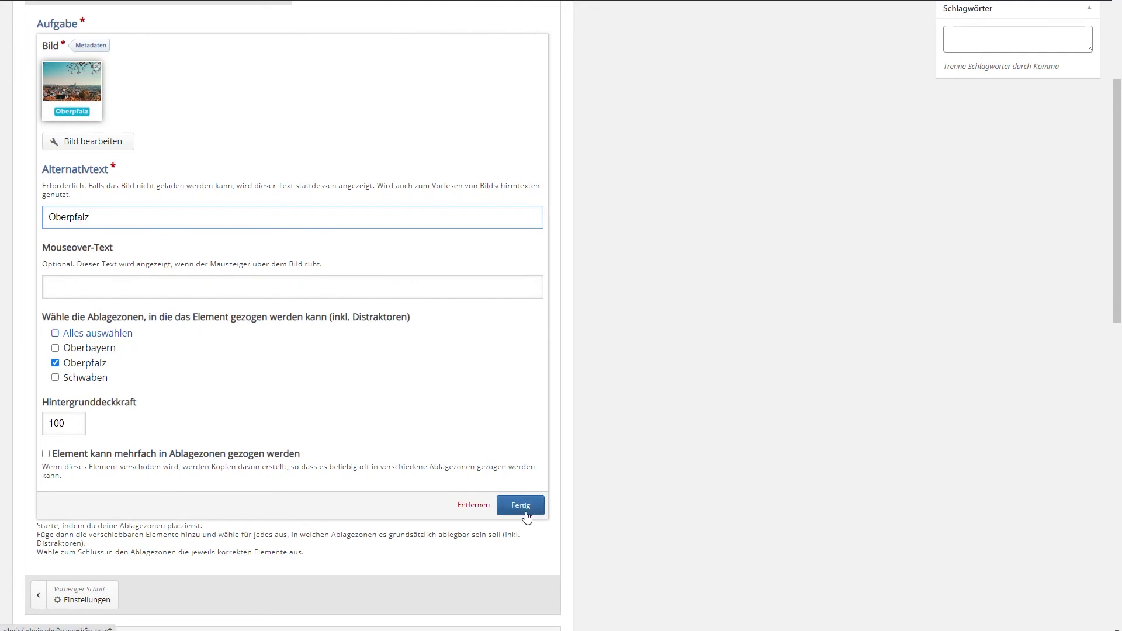
pyautogui.click(520, 507)
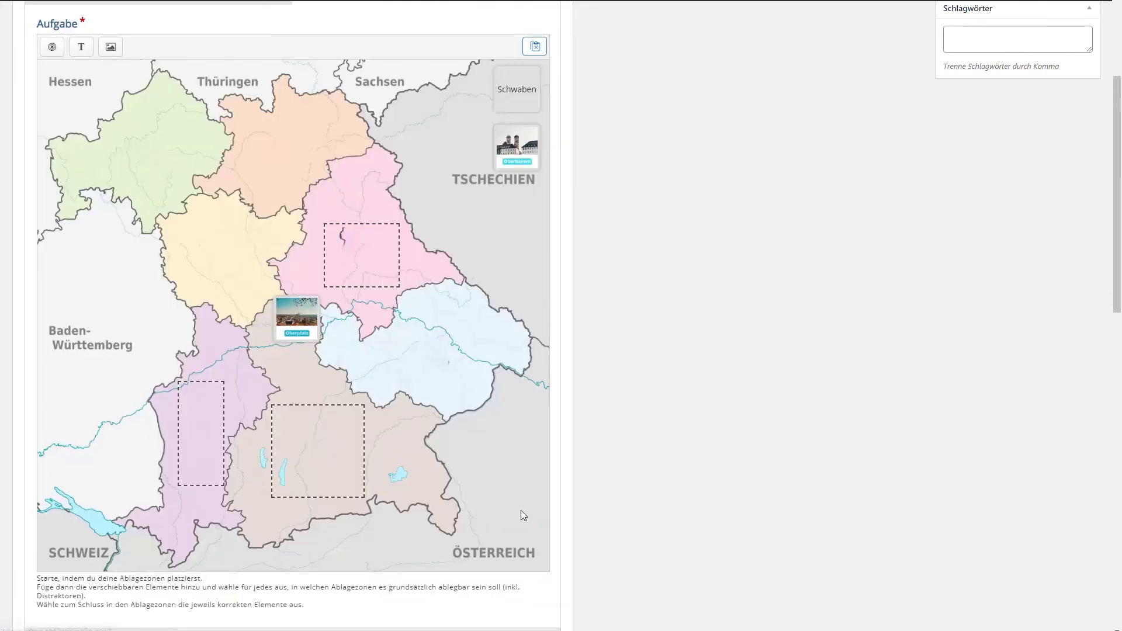
# - Place the Oberpfalz picture just left of the Oberbayern picture and set it as the correct element for the pink district's drop zone
pyautogui.moveTo(278, 307); pyautogui.dragTo(452, 154)
pyautogui.click(358, 272)
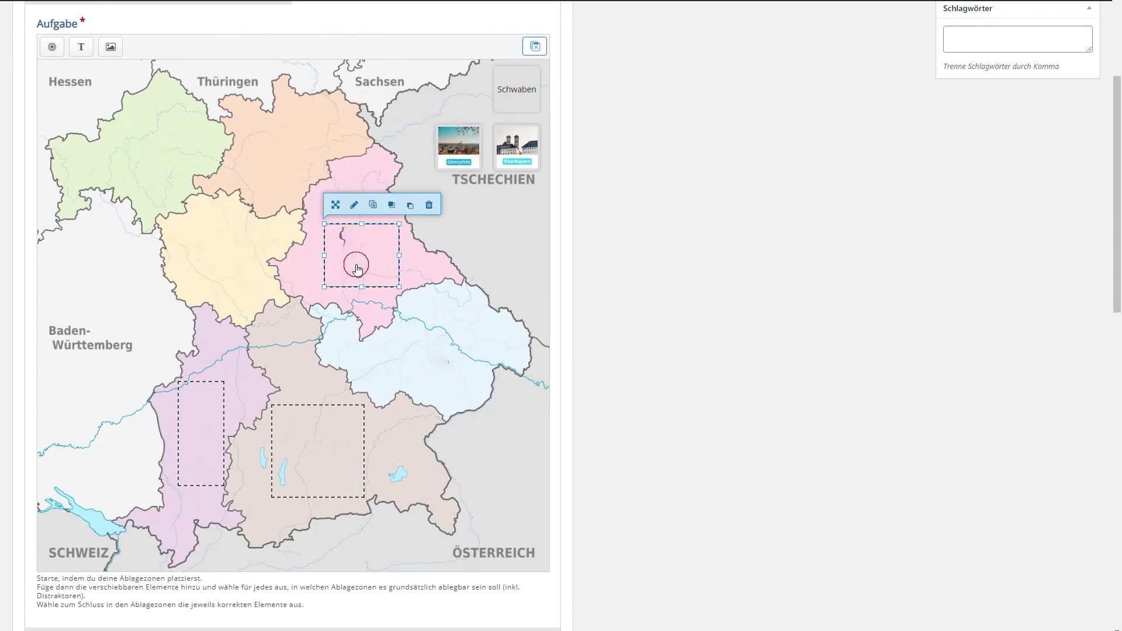
pyautogui.click(354, 205)
pyautogui.click(56, 184)
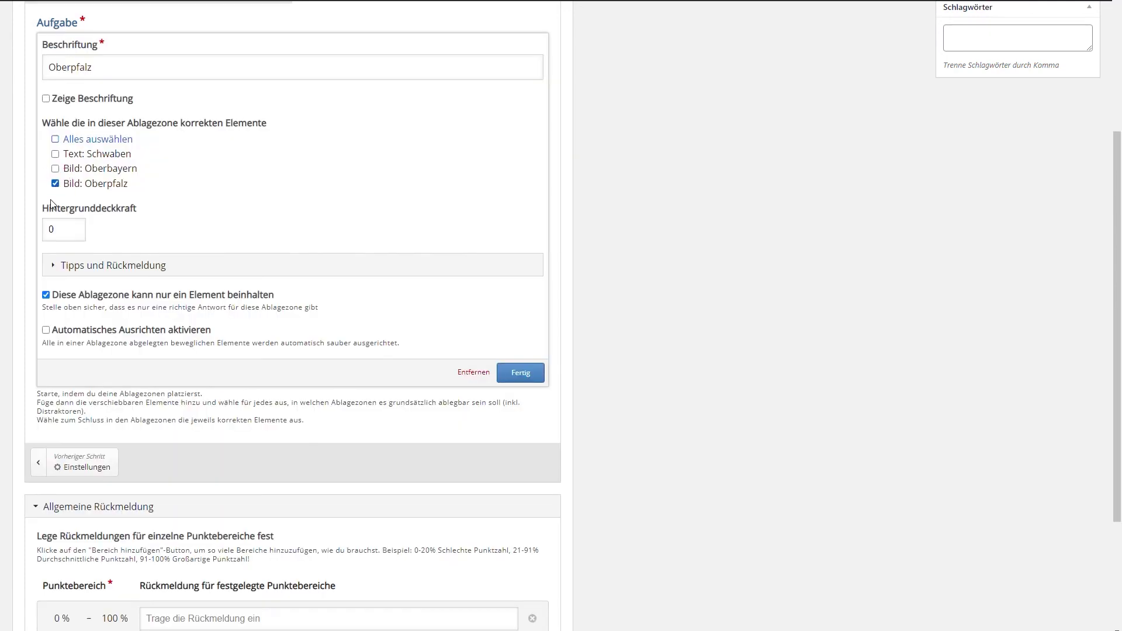
pyautogui.click(521, 374)
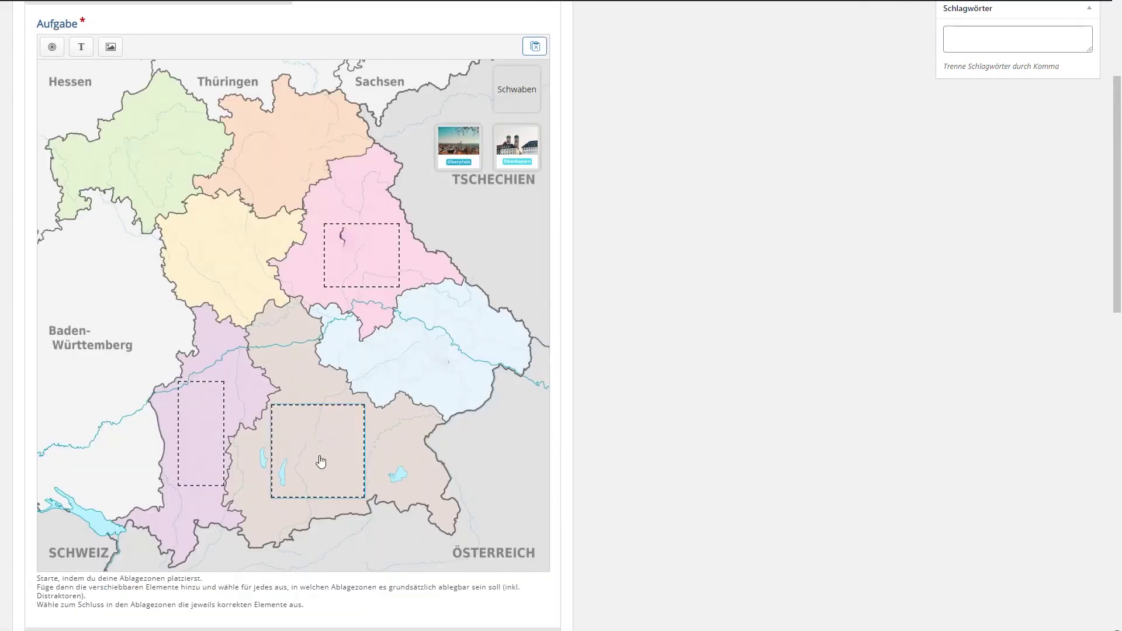
# - Create the finished Drag and Drop exercise so that it opens in its playable view
pyautogui.scroll(1, 409, 397)
pyautogui.scroll(3, 407, 395)
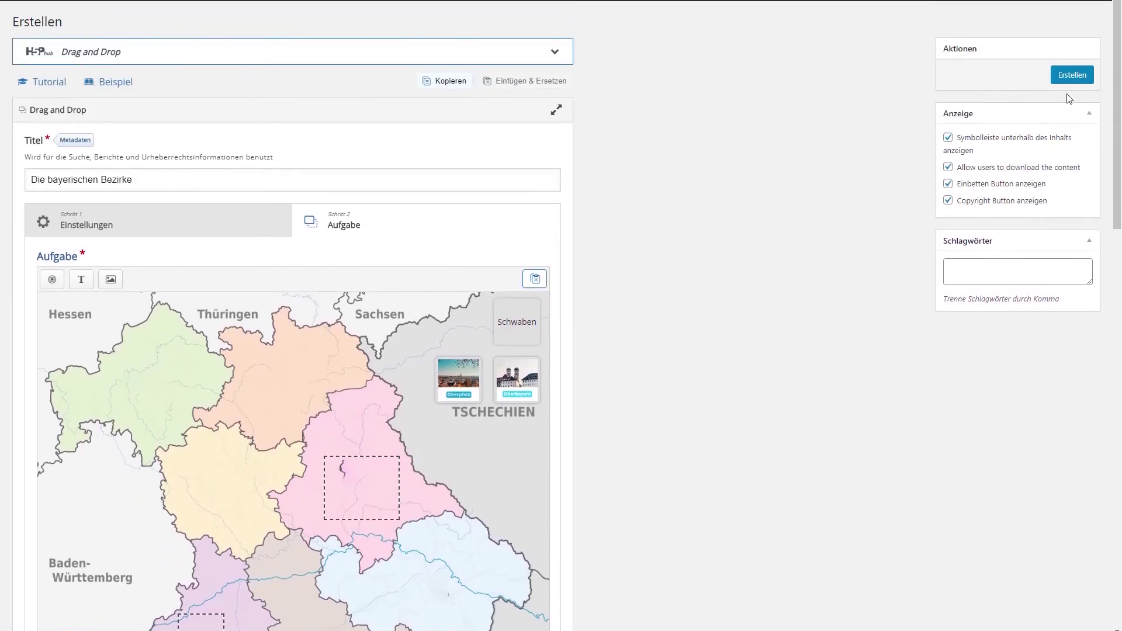
pyautogui.click(1078, 79)
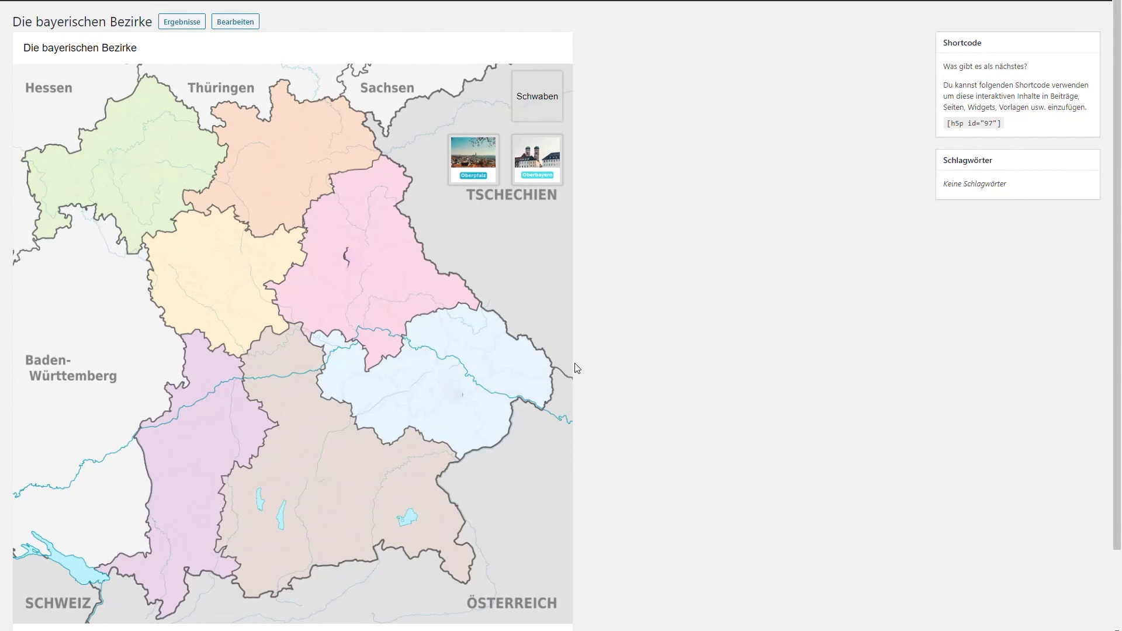
# - Test a wrong answer by putting the Oberbayern picture on the purple, Schwaben on the brown and Oberpfalz on the pink district
pyautogui.moveTo(537, 160); pyautogui.dragTo(188, 467)
pyautogui.moveTo(529, 103); pyautogui.dragTo(351, 274)
pyautogui.moveTo(472, 170); pyautogui.dragTo(331, 490)
pyautogui.moveTo(472, 169); pyautogui.dragTo(328, 486)
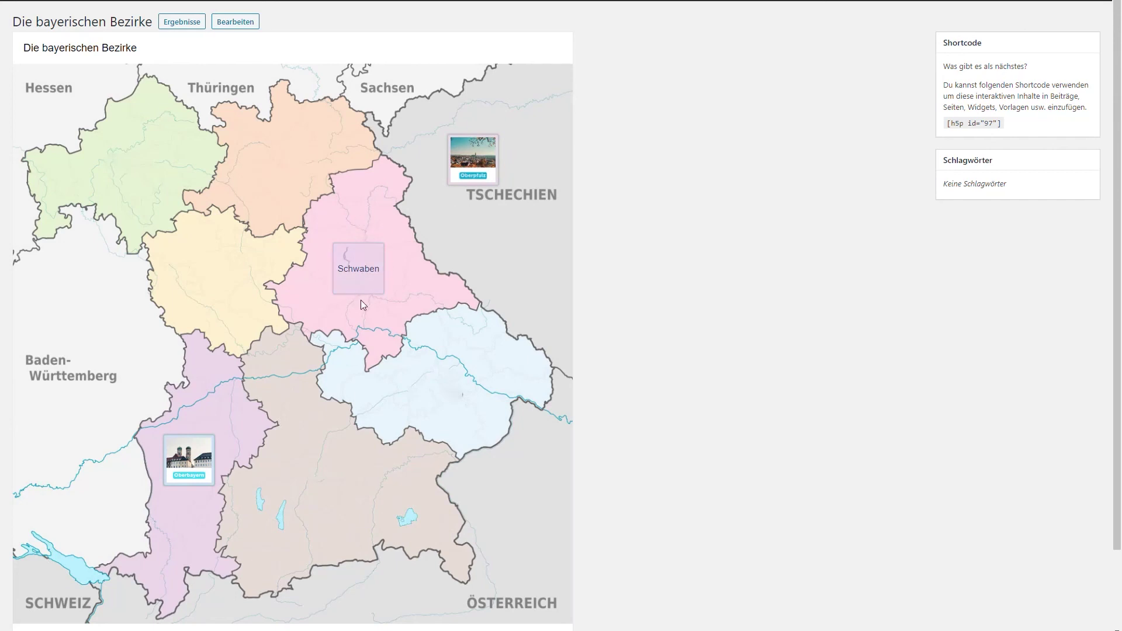
pyautogui.moveTo(351, 288); pyautogui.dragTo(323, 468)
pyautogui.moveTo(463, 178); pyautogui.dragTo(351, 275)
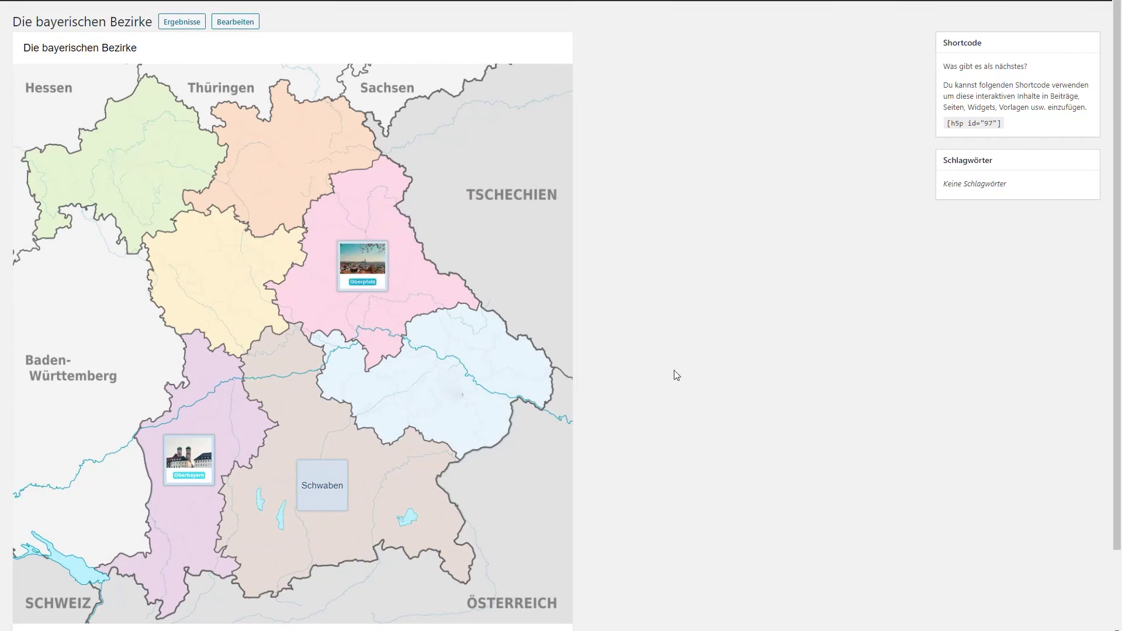
# - Have the exercise check the deliberately mixed-up assignment
pyautogui.scroll(-3, 556, 359)
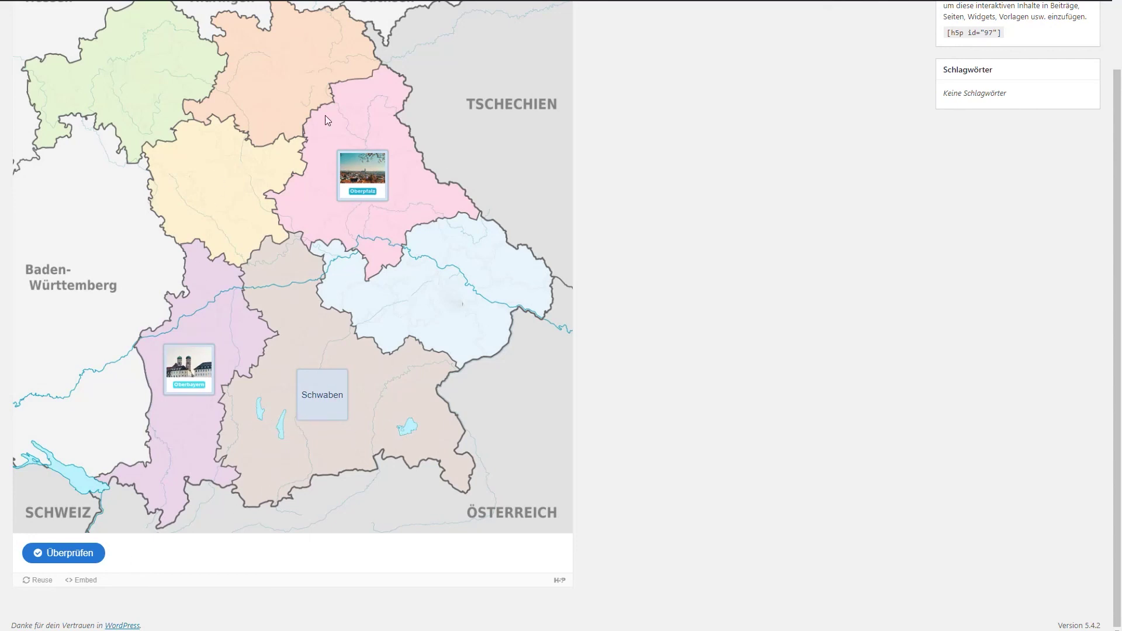
pyautogui.scroll(1, 304, 339)
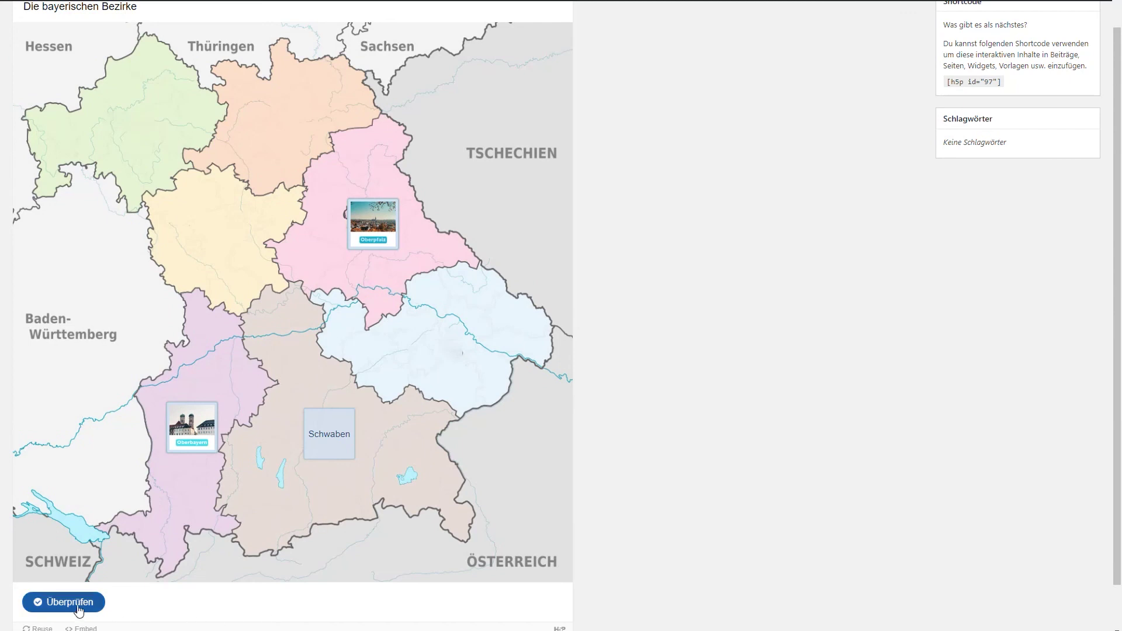
pyautogui.click(74, 605)
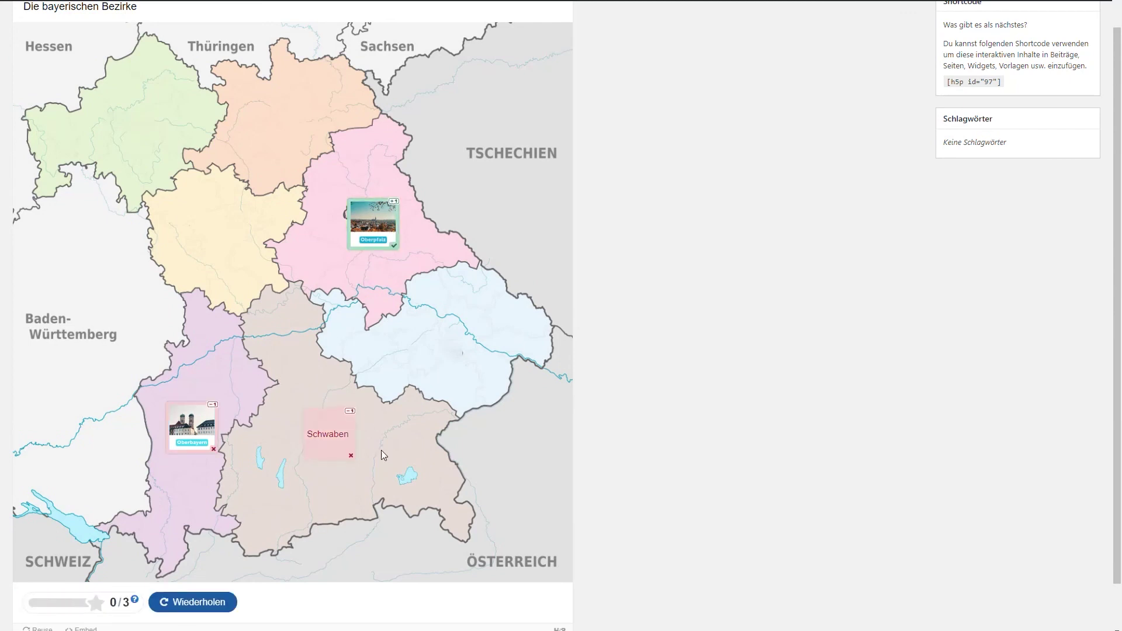
# - Restart the exercise, assign Schwaben to the purple, Oberbayern to the brown and Oberpfalz to the pink district, and check the solution
pyautogui.scroll(-2, 386, 354)
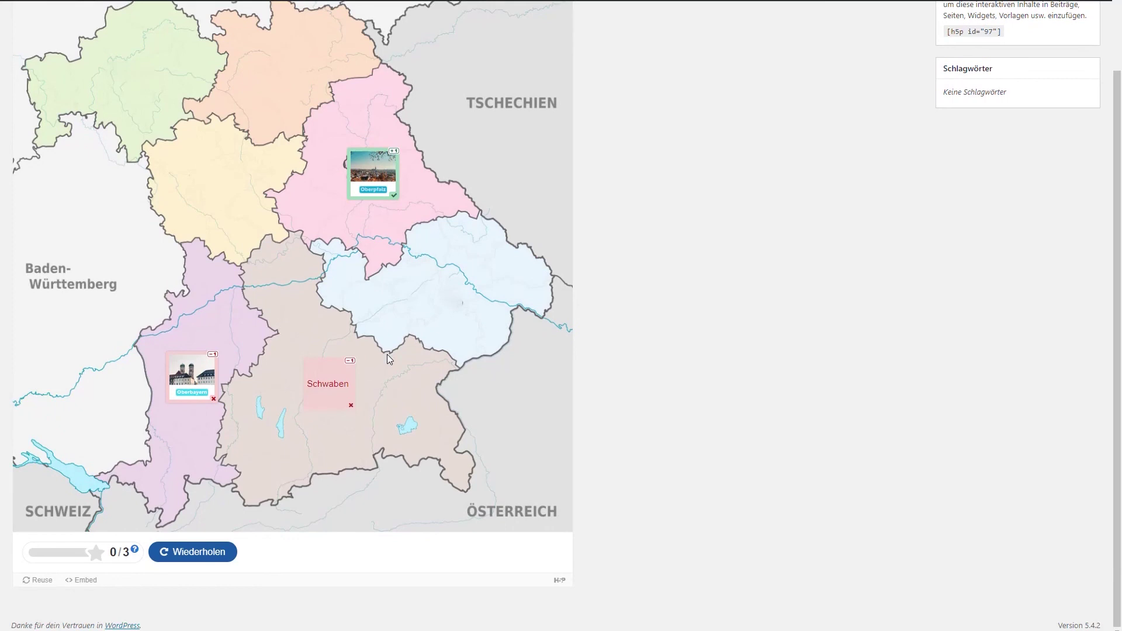
pyautogui.click(191, 552)
pyautogui.scroll(3, 486, 265)
pyautogui.moveTo(531, 93); pyautogui.dragTo(185, 461)
pyautogui.moveTo(533, 167); pyautogui.dragTo(325, 484)
pyautogui.moveTo(488, 159); pyautogui.dragTo(377, 268)
pyautogui.scroll(-3, 707, 396)
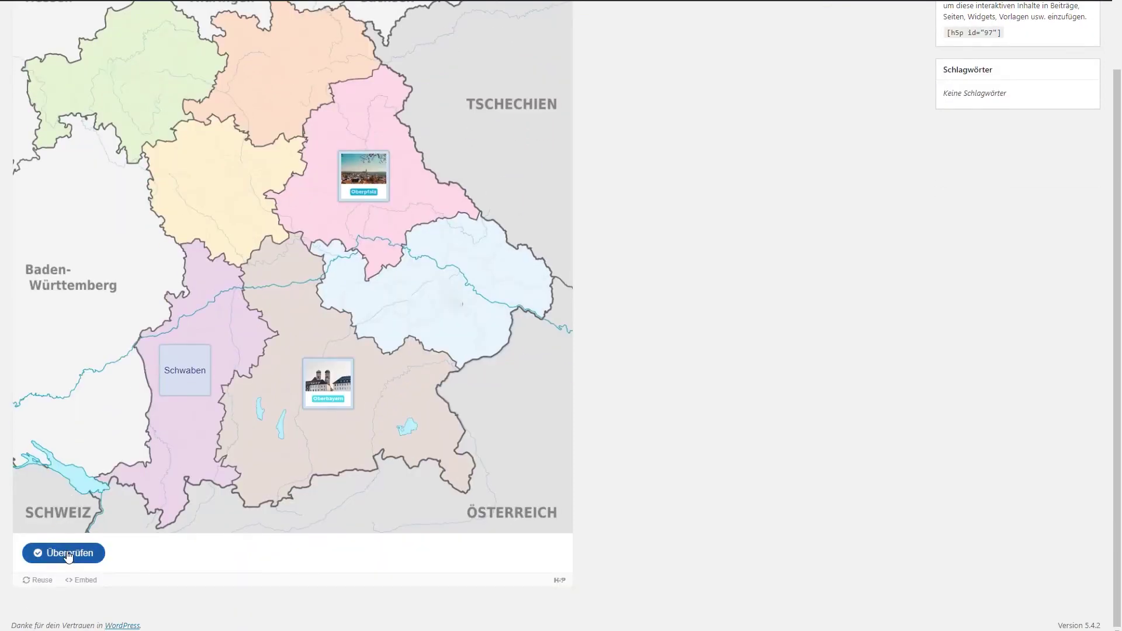
pyautogui.click(66, 553)
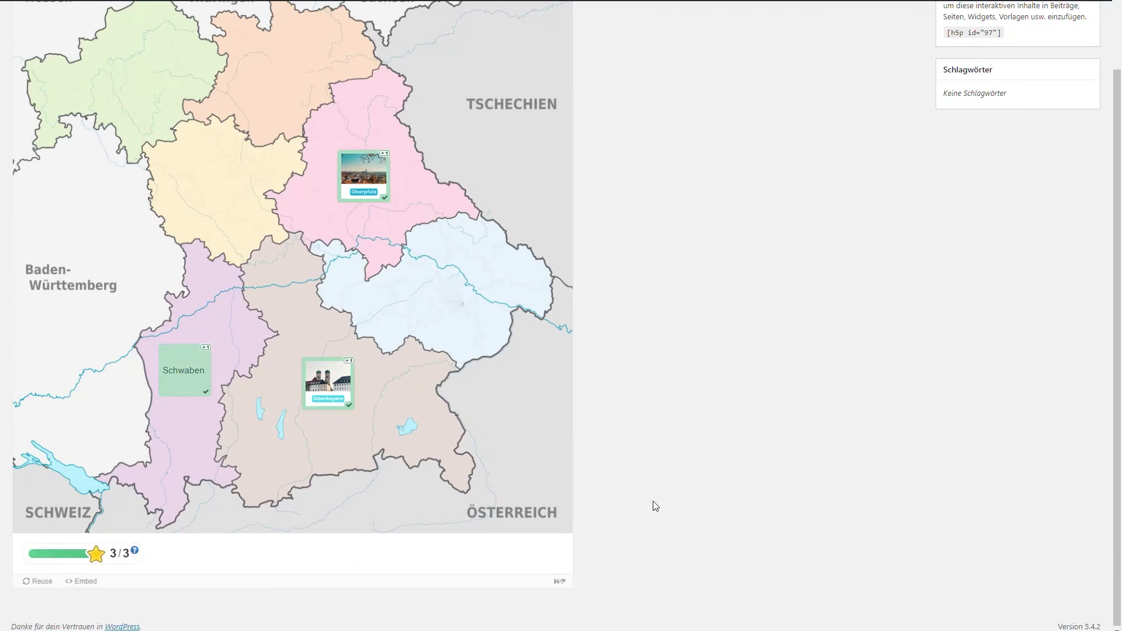